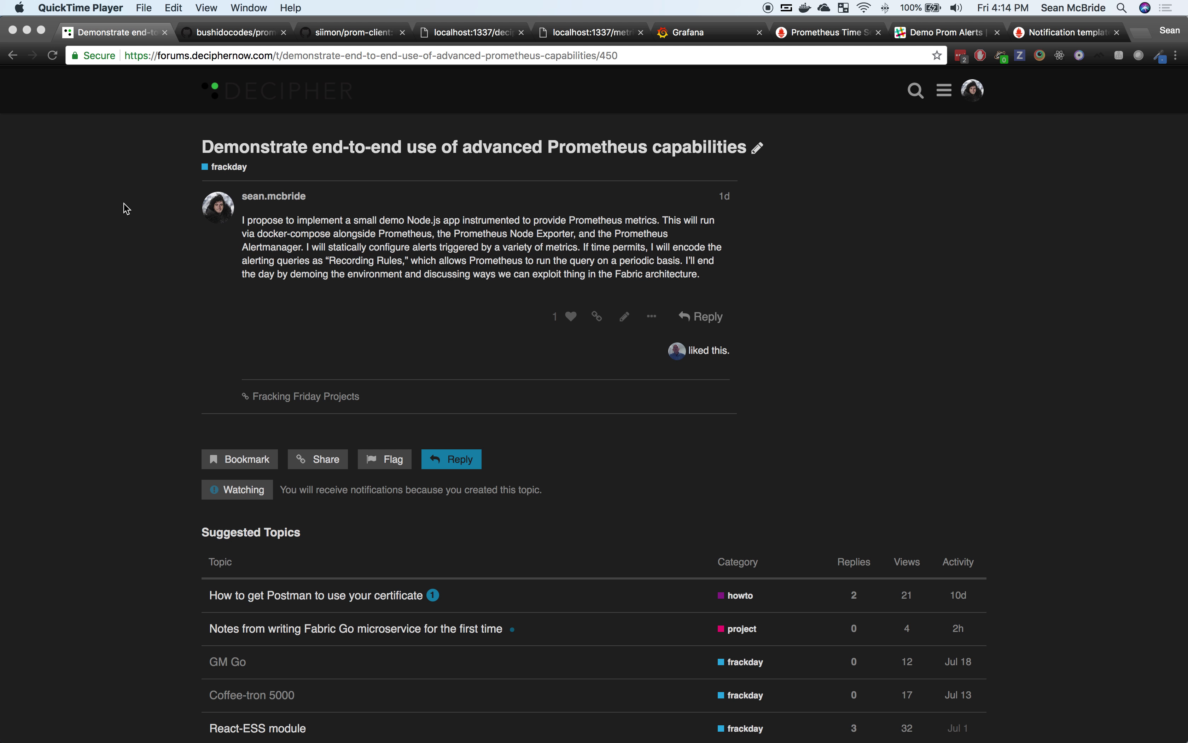
Step: Scroll through the bushidocodes/prometheus repo, view siimon/prom-client, then switch to the code editor
{"action": "left_click", "coordinate": [229, 35]}
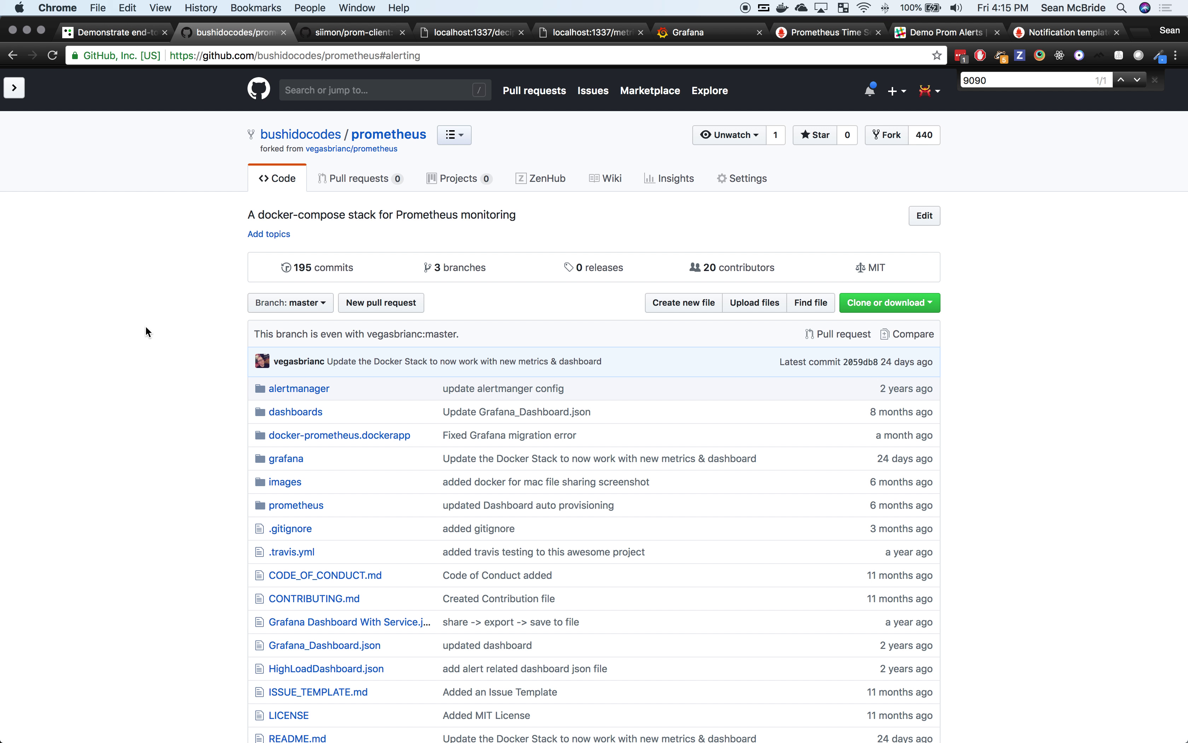
{"action": "scroll", "coordinate": [145, 327], "scroll_direction": "down", "scroll_amount": 7}
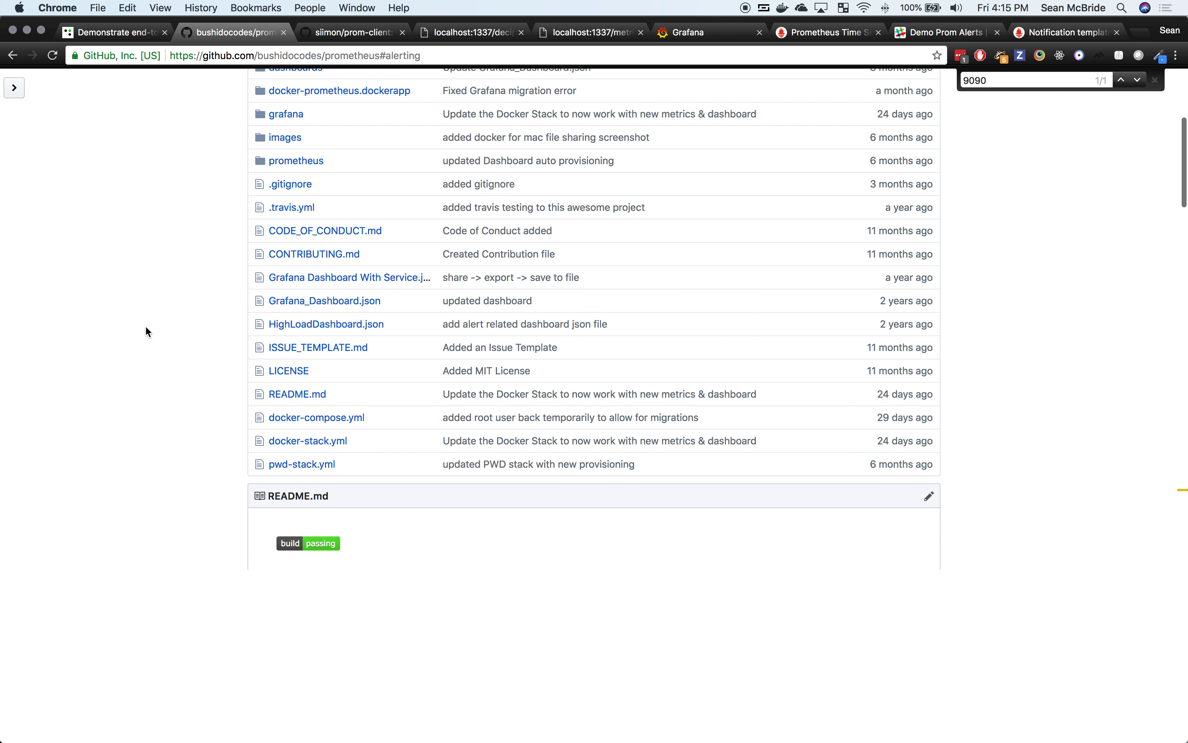
{"action": "scroll", "coordinate": [145, 332], "scroll_direction": "up", "scroll_amount": 7}
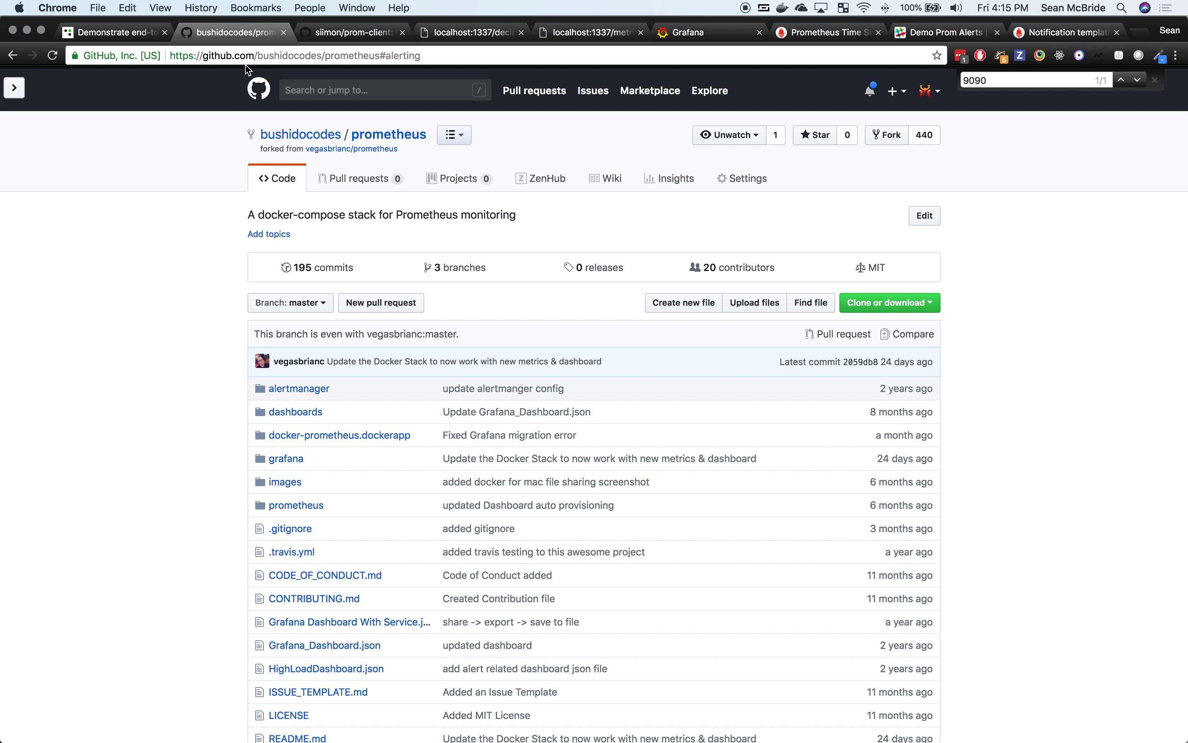
{"action": "left_click", "coordinate": [344, 34]}
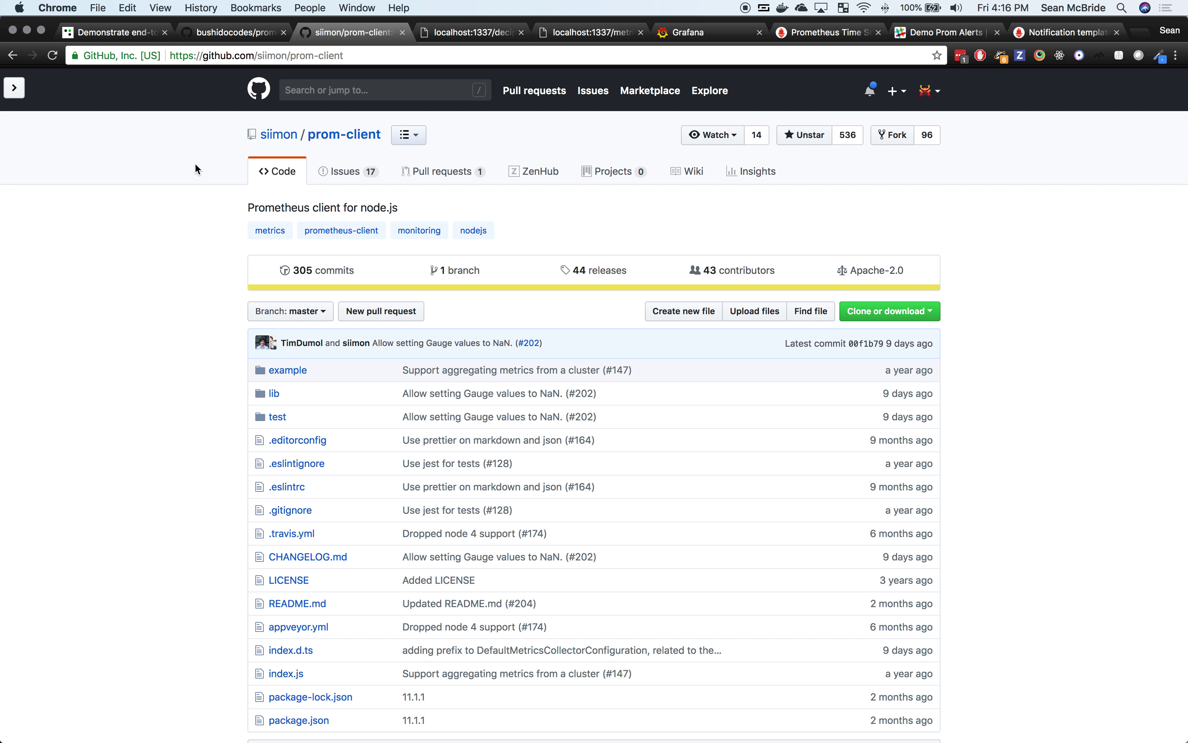
{"action": "key", "text": "super+Tab"}
{"action": "key", "text": "super+Tab"}
{"action": "key", "text": "super+Tab"}
{"action": "key", "text": "super+Tab"}
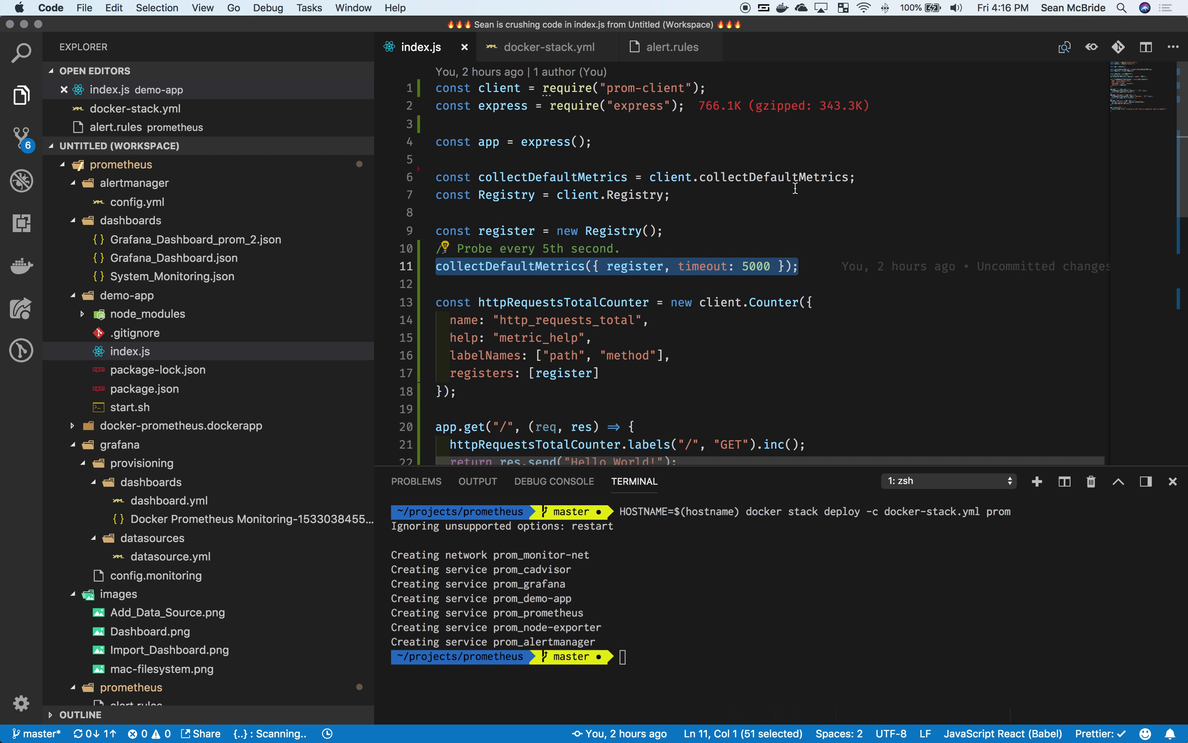
{"action": "left_click", "coordinate": [795, 188]}
{"action": "scroll", "coordinate": [795, 188], "scroll_direction": "down", "scroll_amount": 3}
{"action": "scroll", "coordinate": [795, 188], "scroll_direction": "down", "scroll_amount": 5}
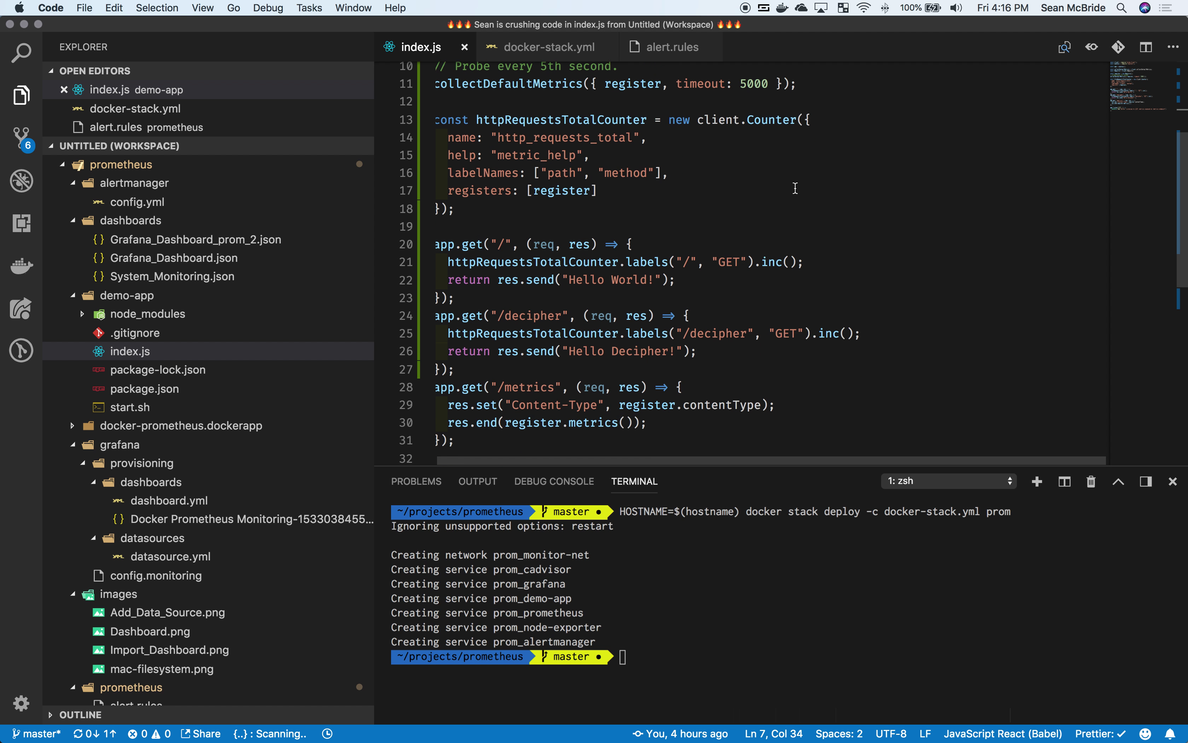
{"action": "right_click", "coordinate": [795, 188]}
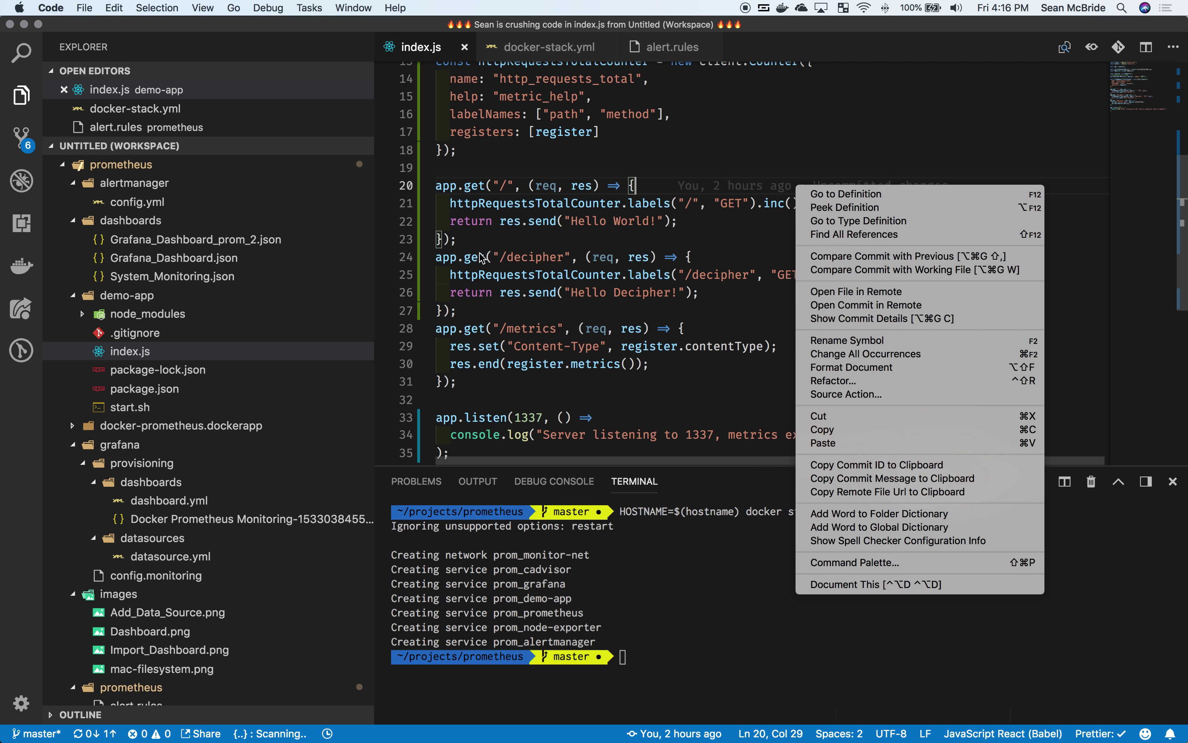
{"action": "left_click", "coordinate": [505, 308]}
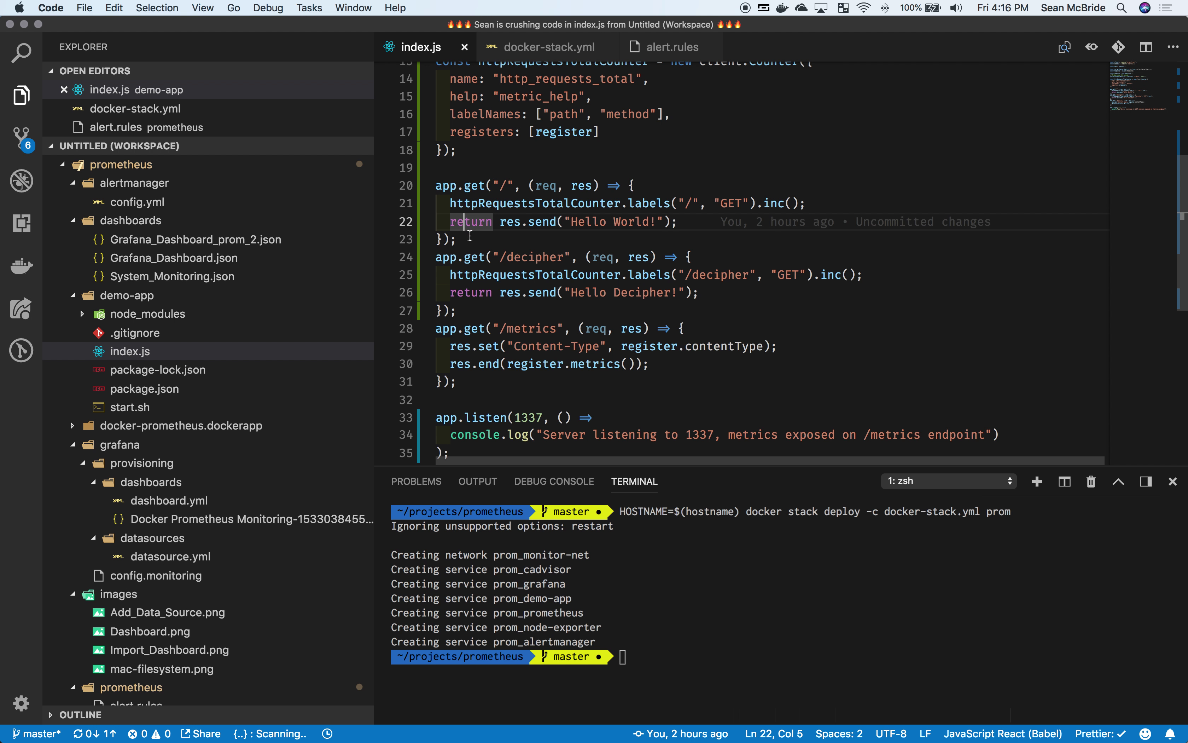
{"action": "left_click_drag", "start_coordinate": [458, 239], "coordinate": [433, 191]}
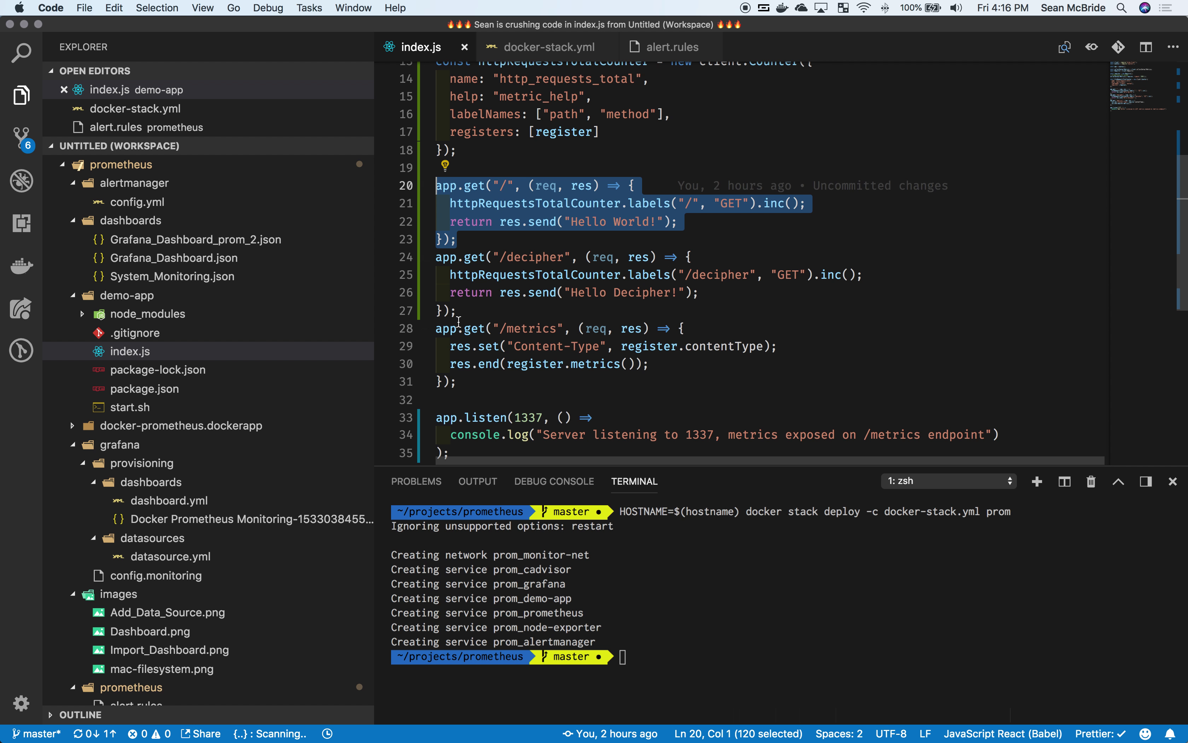
{"action": "left_click_drag", "start_coordinate": [458, 311], "coordinate": [437, 265]}
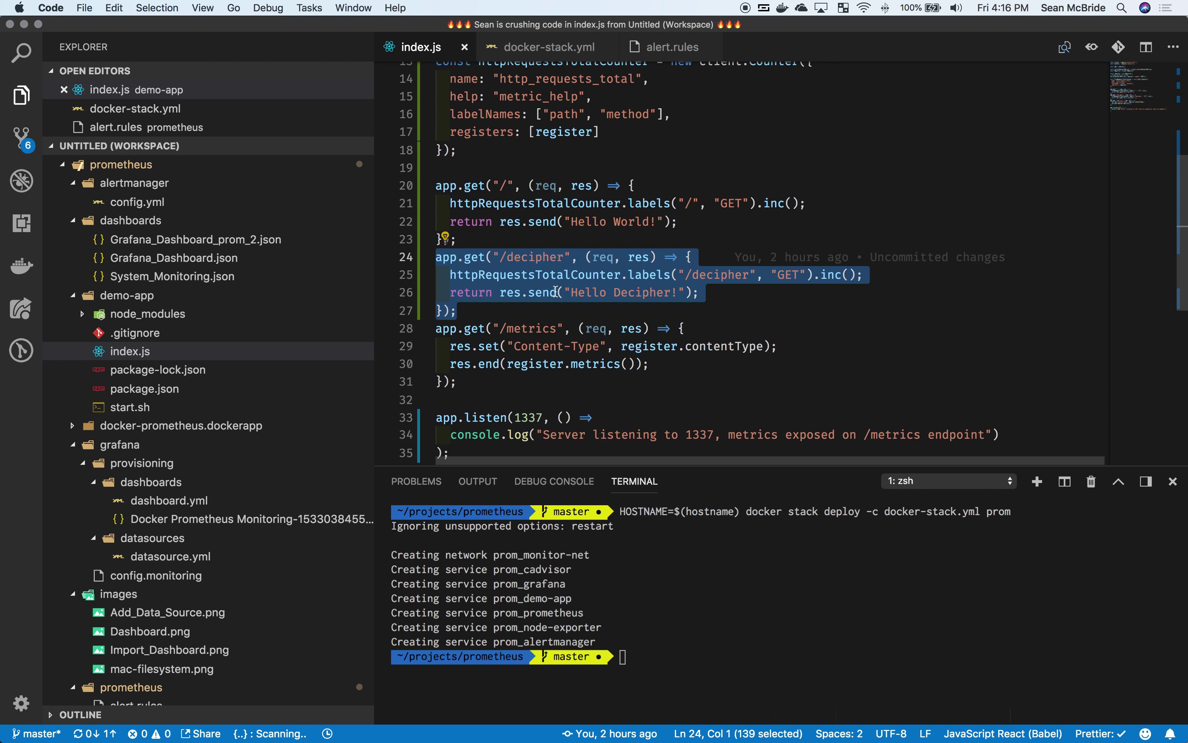
{"action": "left_click", "coordinate": [750, 225]}
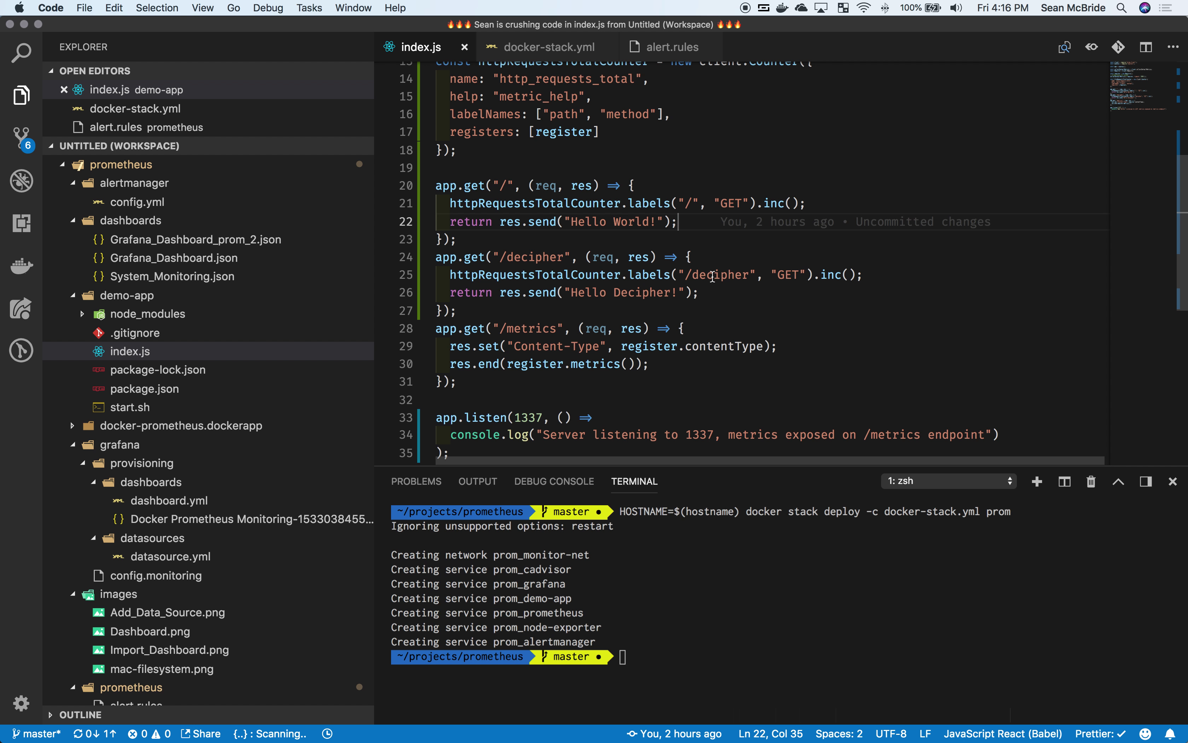
{"action": "left_click", "coordinate": [713, 275]}
{"action": "scroll", "coordinate": [714, 277], "scroll_direction": "up", "scroll_amount": 3}
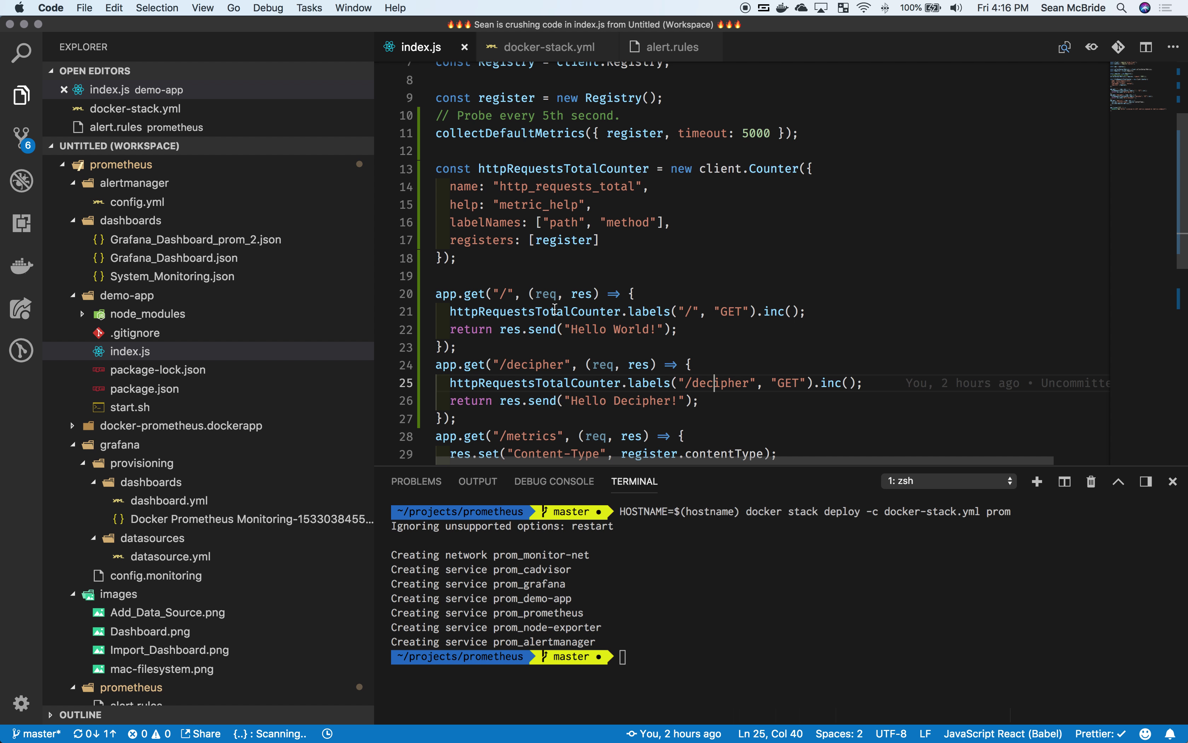
{"action": "left_click", "coordinate": [493, 248]}
{"action": "left_click_drag", "start_coordinate": [492, 244], "coordinate": [436, 170]}
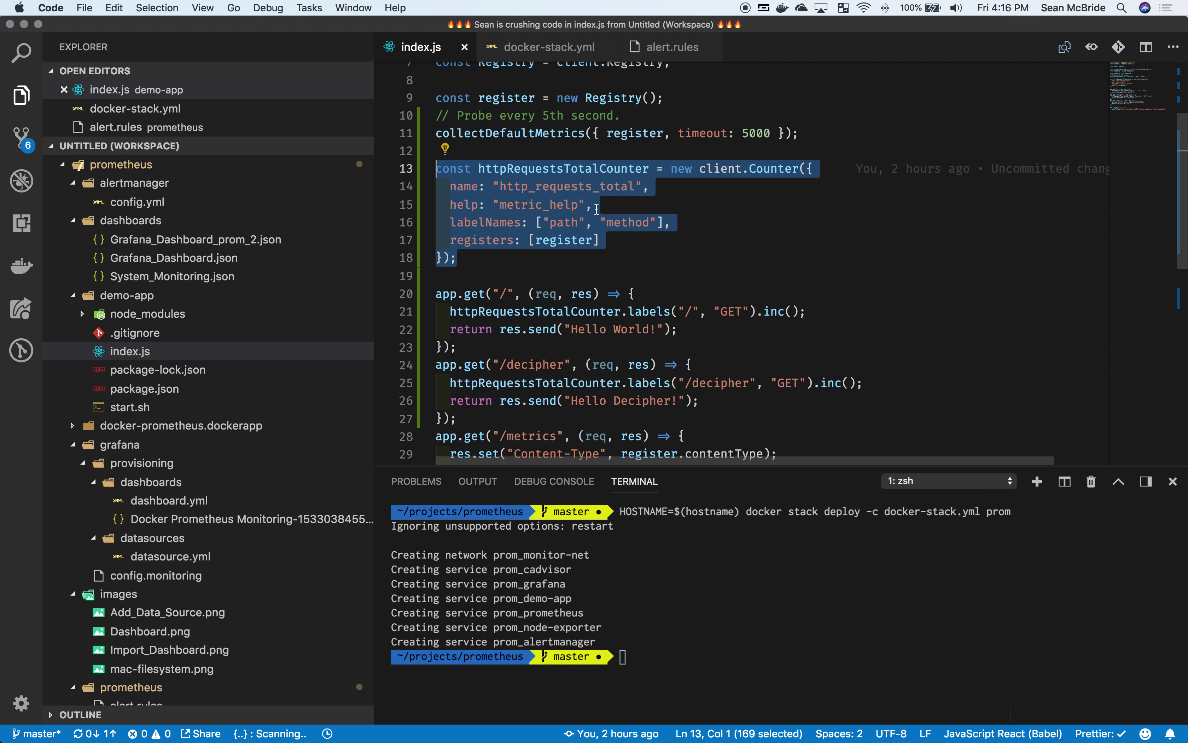
{"action": "scroll", "coordinate": [681, 226], "scroll_direction": "down", "scroll_amount": 3}
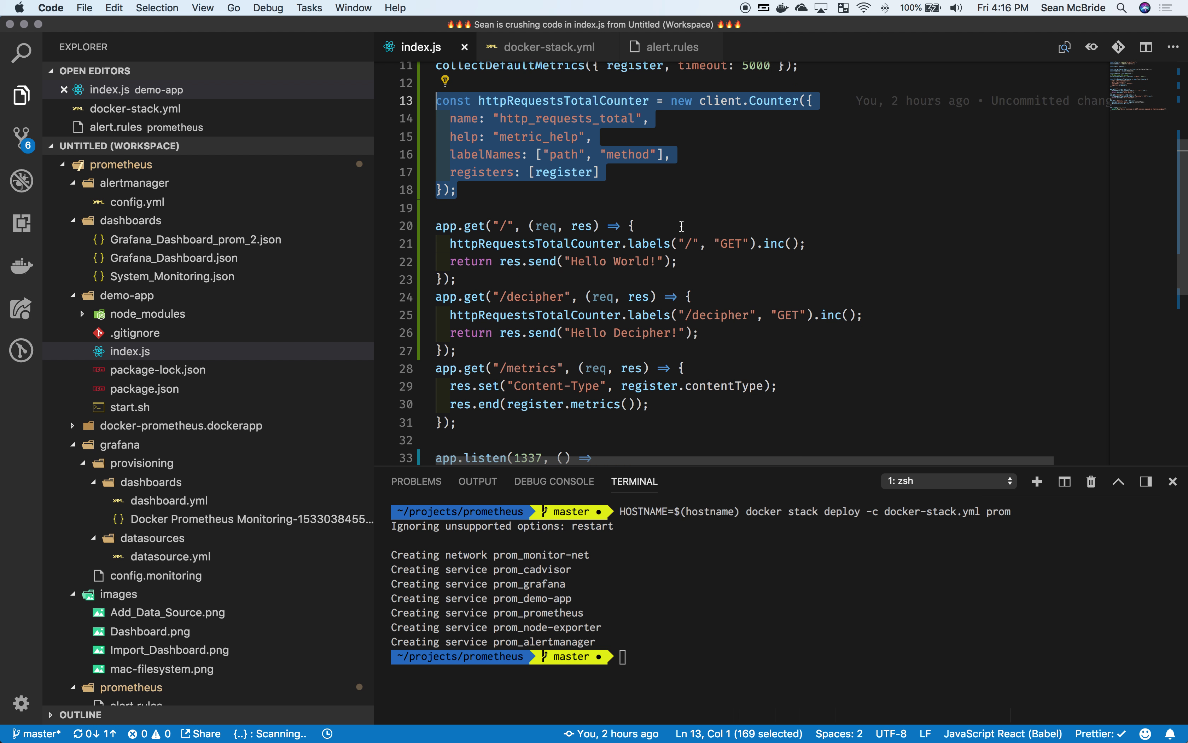
{"action": "scroll", "coordinate": [681, 226], "scroll_direction": "down", "scroll_amount": 2}
{"action": "scroll", "coordinate": [682, 226], "scroll_direction": "down", "scroll_amount": 2}
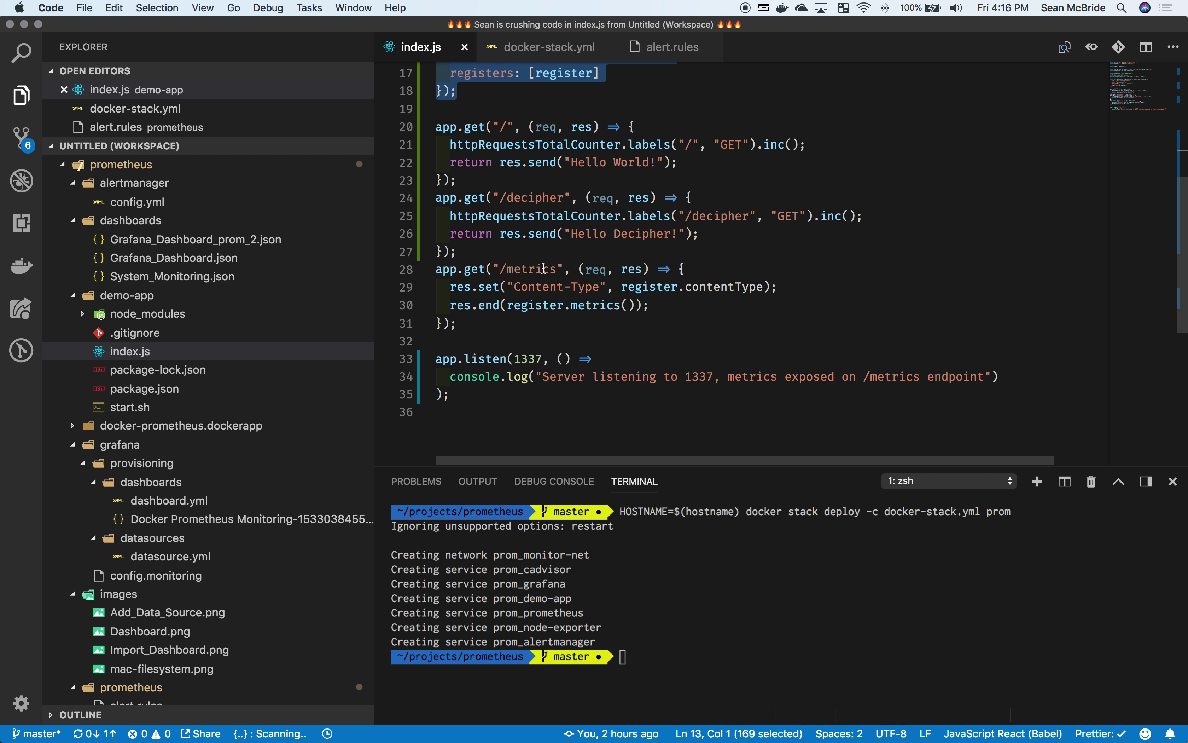
{"action": "scroll", "coordinate": [544, 268], "scroll_direction": "up", "scroll_amount": 8}
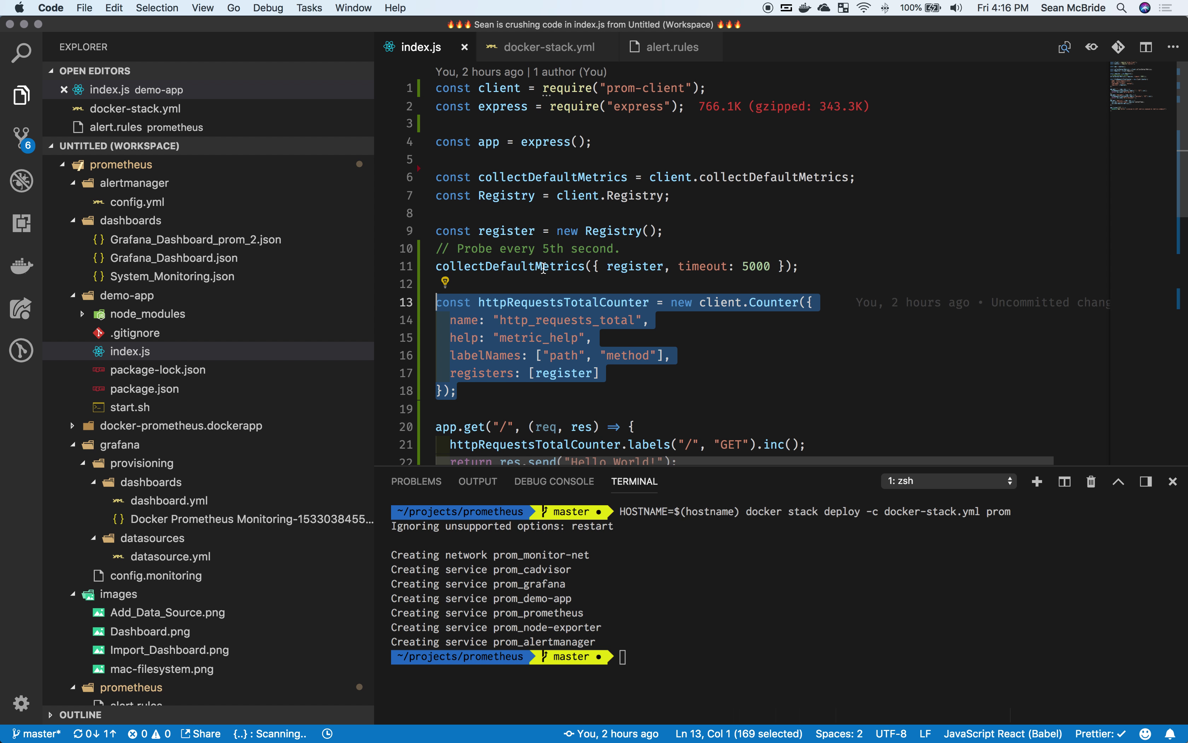
{"action": "double_click", "coordinate": [544, 268]}
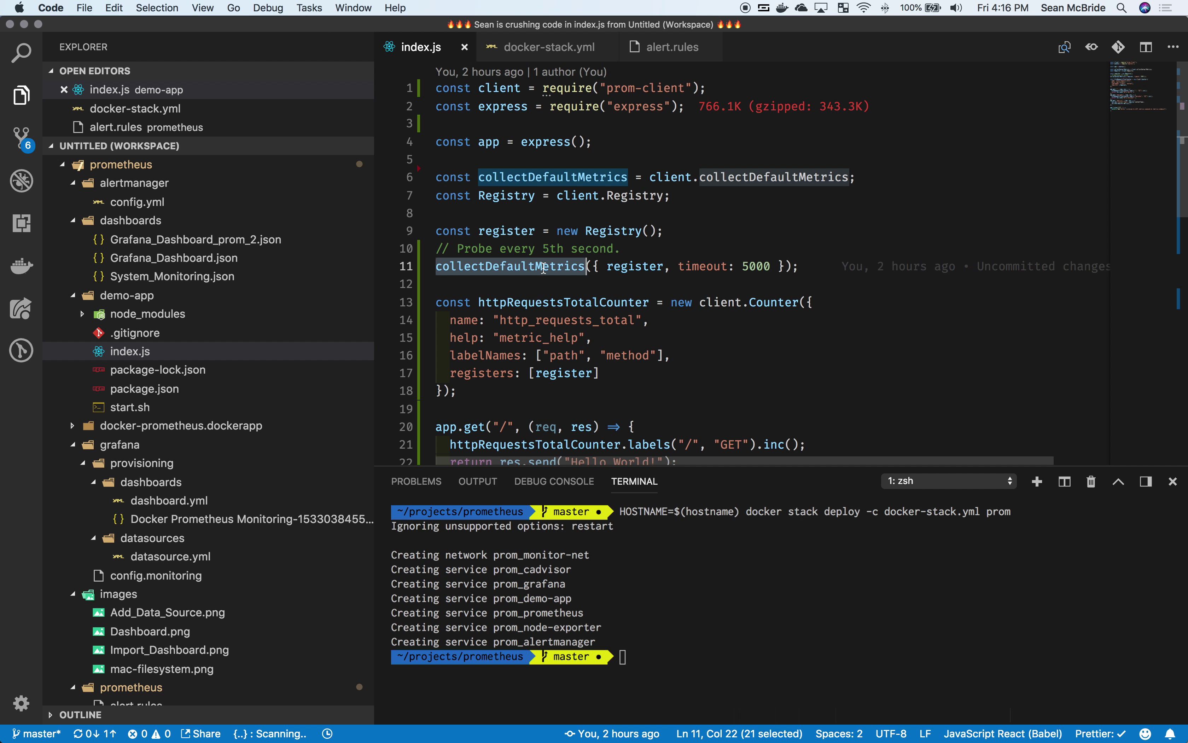
{"action": "key", "text": "super+Tab"}
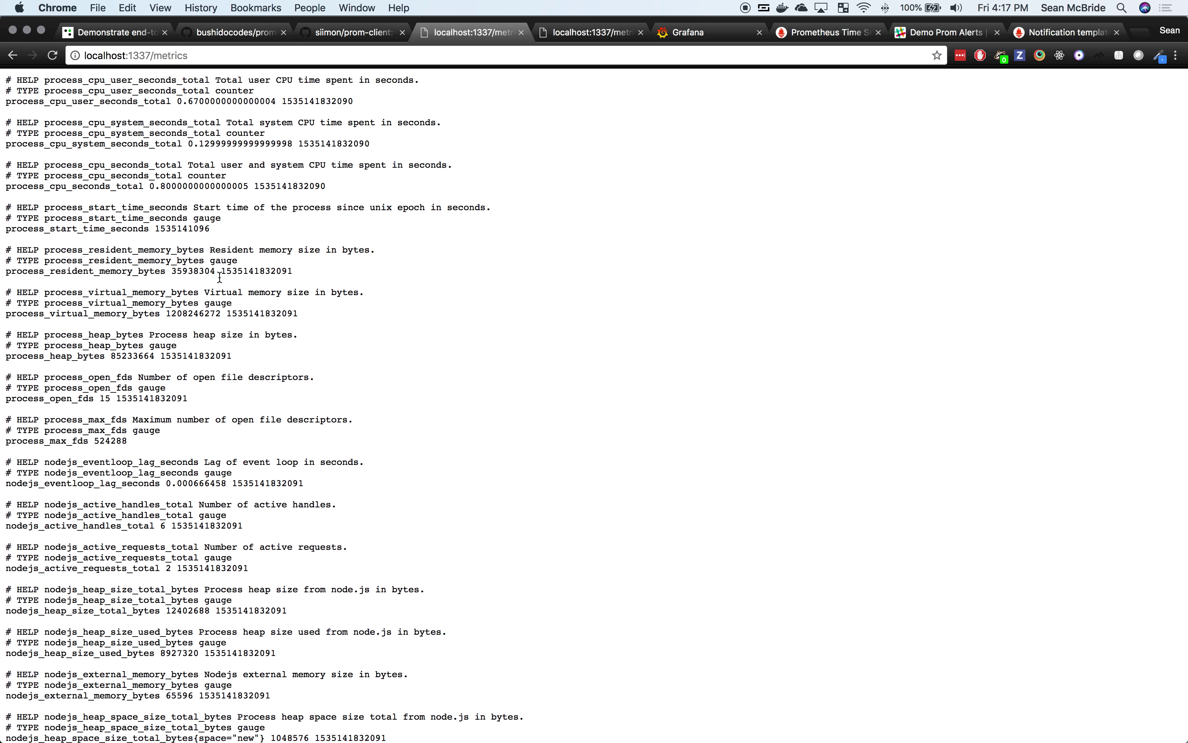
Step: Scroll the localhost:1337/metrics output, highlighting the event loop lag line and the http_requests_total counts
{"action": "scroll", "coordinate": [274, 421], "scroll_direction": "down", "scroll_amount": 2}
{"action": "scroll", "coordinate": [274, 421], "scroll_direction": "down", "scroll_amount": 3}
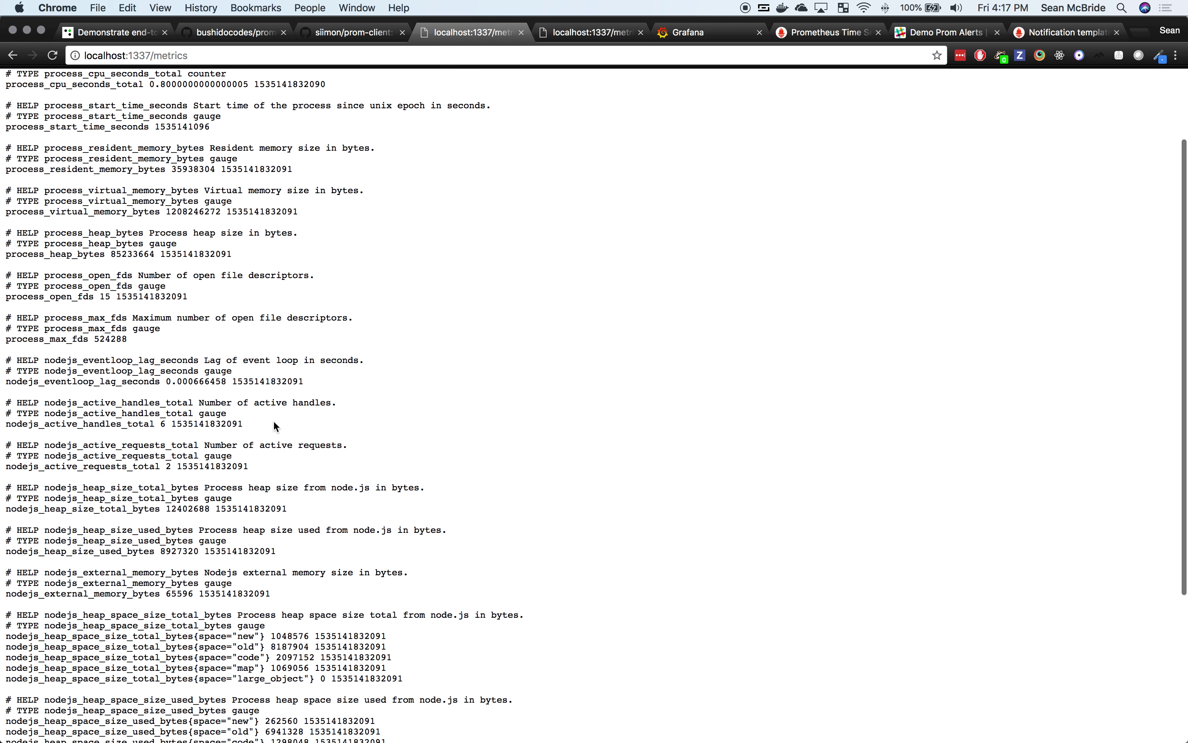
{"action": "scroll", "coordinate": [274, 422], "scroll_direction": "down", "scroll_amount": 2}
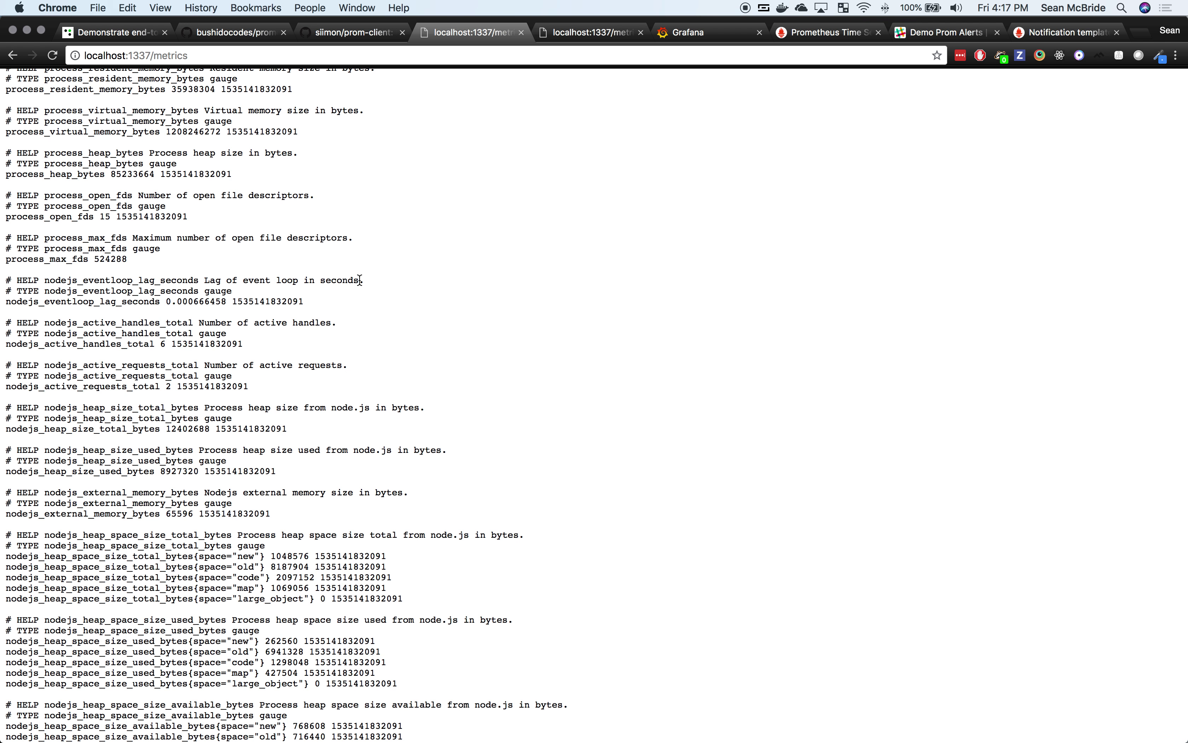
{"action": "left_click_drag", "start_coordinate": [318, 301], "coordinate": [238, 302]}
{"action": "left_click_drag", "start_coordinate": [83, 315], "coordinate": [4, 302]}
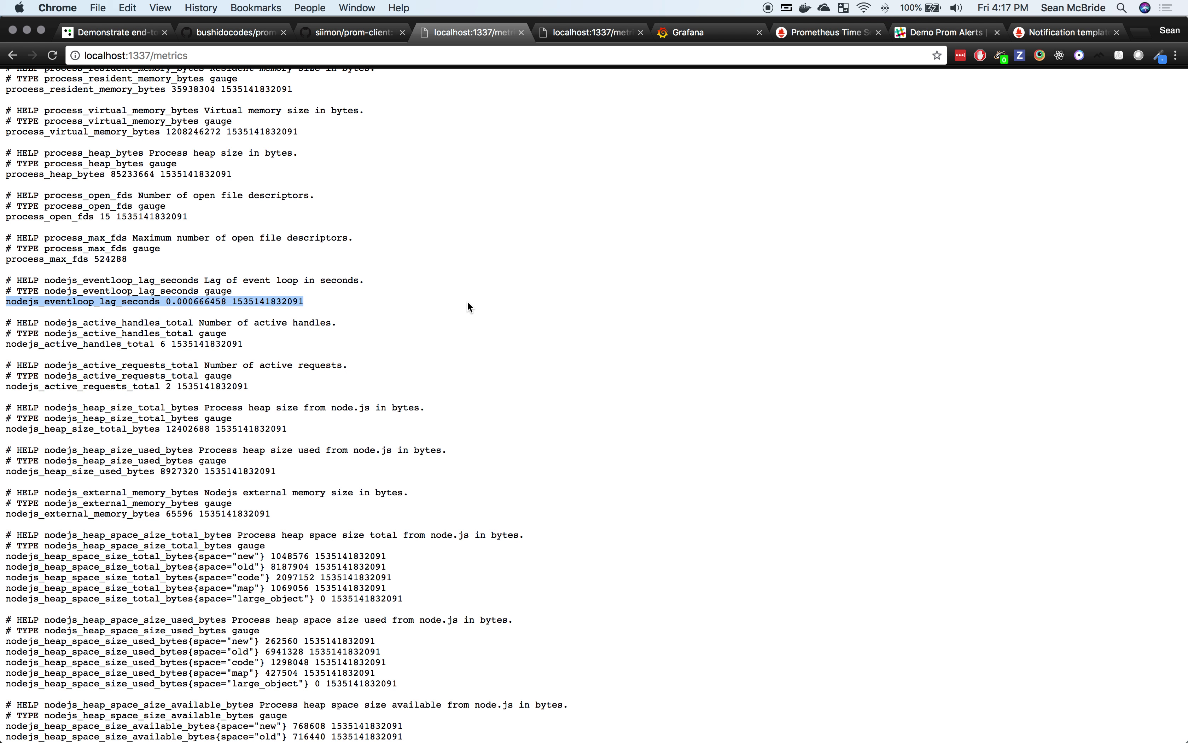
{"action": "scroll", "coordinate": [467, 301], "scroll_direction": "down", "scroll_amount": 5}
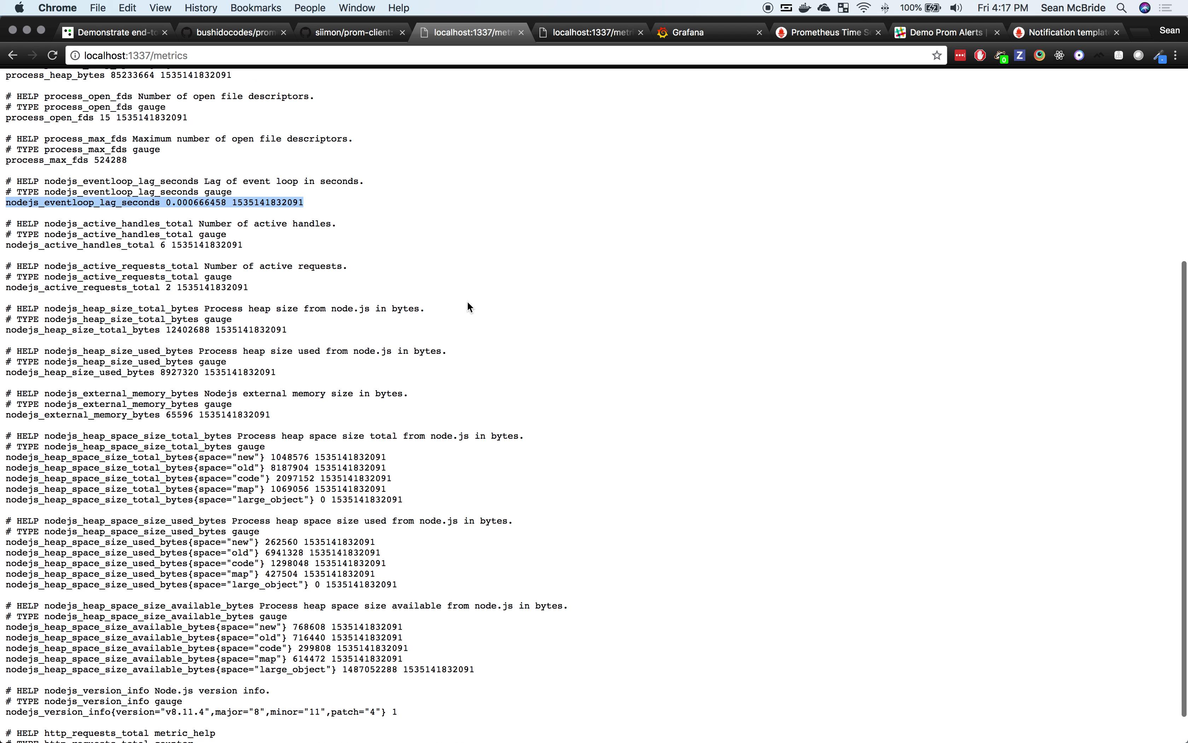
{"action": "left_click", "coordinate": [467, 301]}
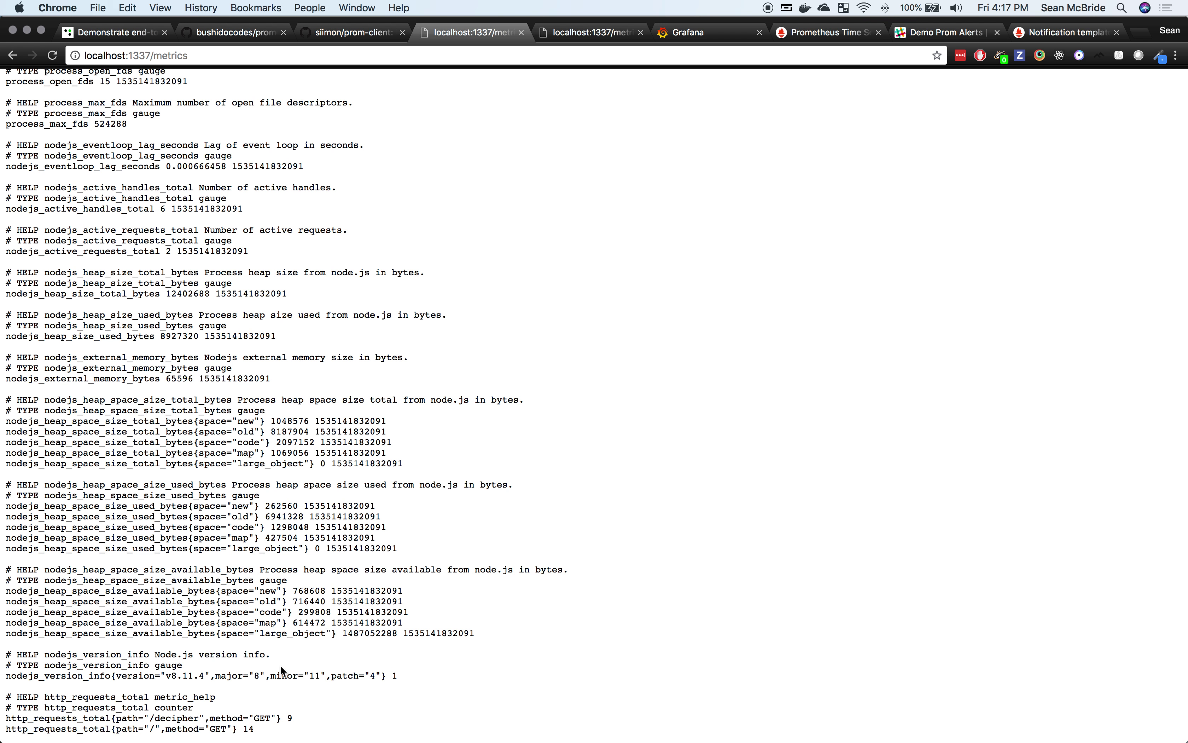
{"action": "left_click_drag", "start_coordinate": [249, 730], "coordinate": [178, 717]}
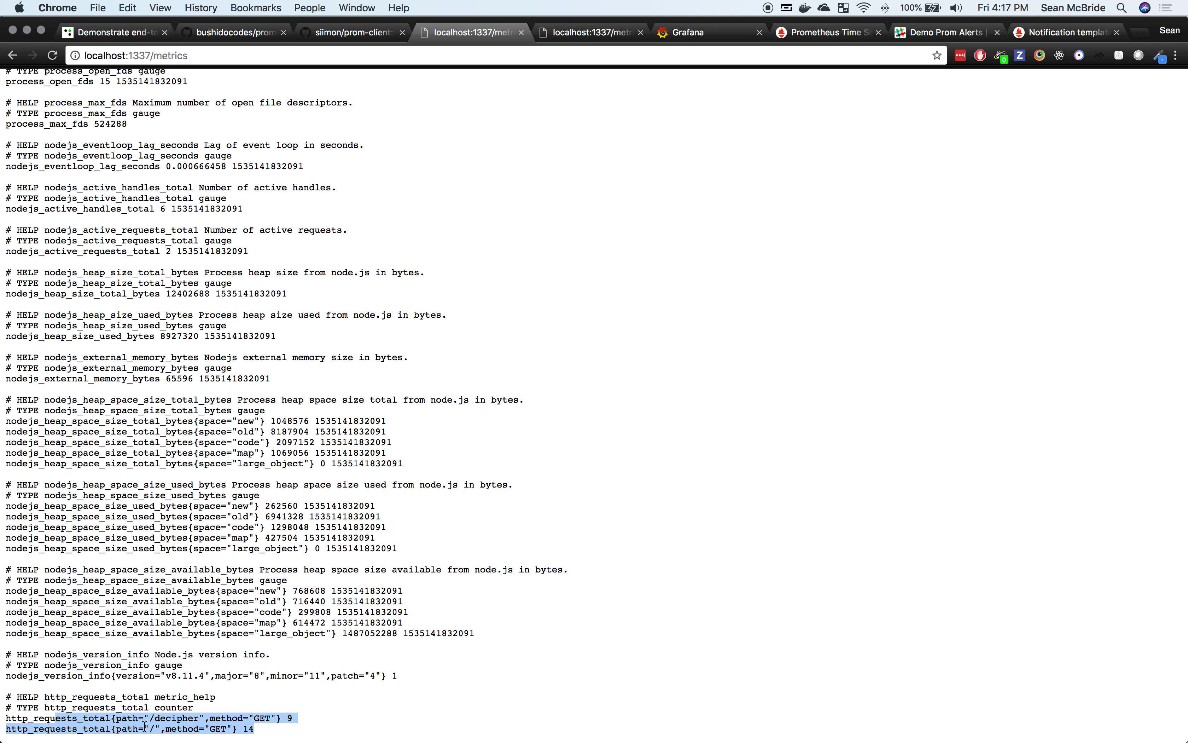
{"action": "left_click", "coordinate": [650, 366]}
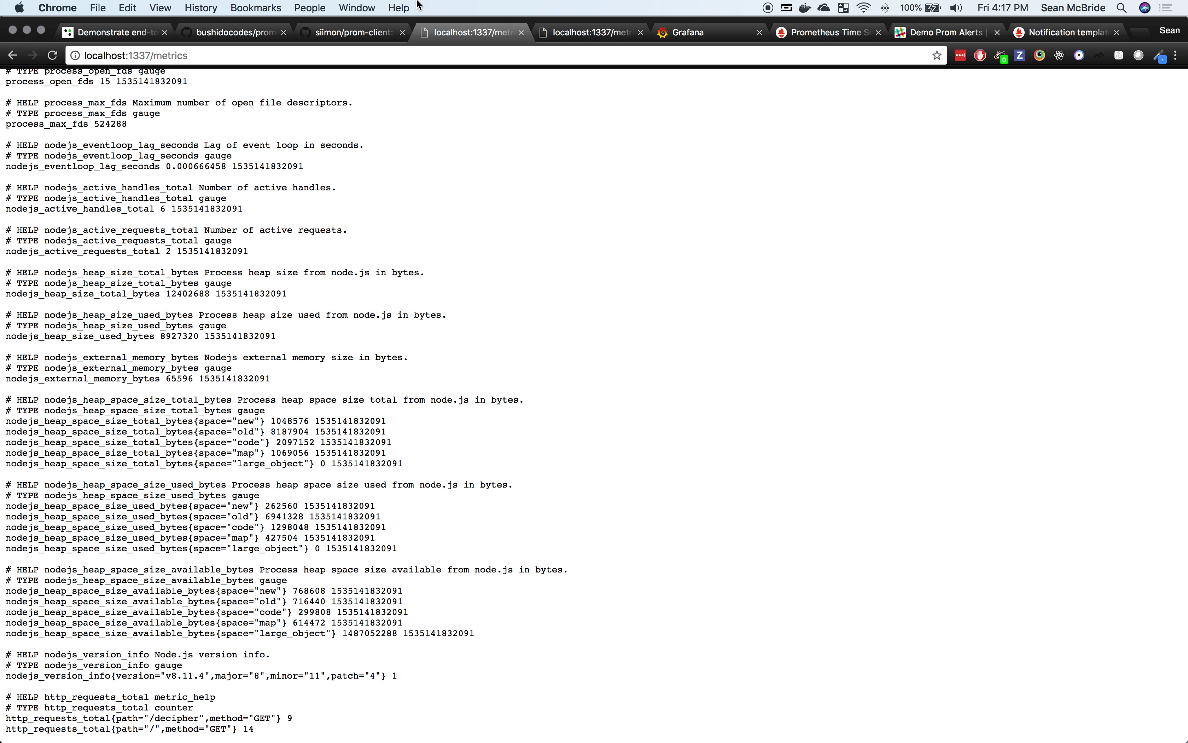
Step: Reload Prometheus Alerts and expand high_requests_count, marking its 1m duration
{"action": "left_click", "coordinate": [817, 33]}
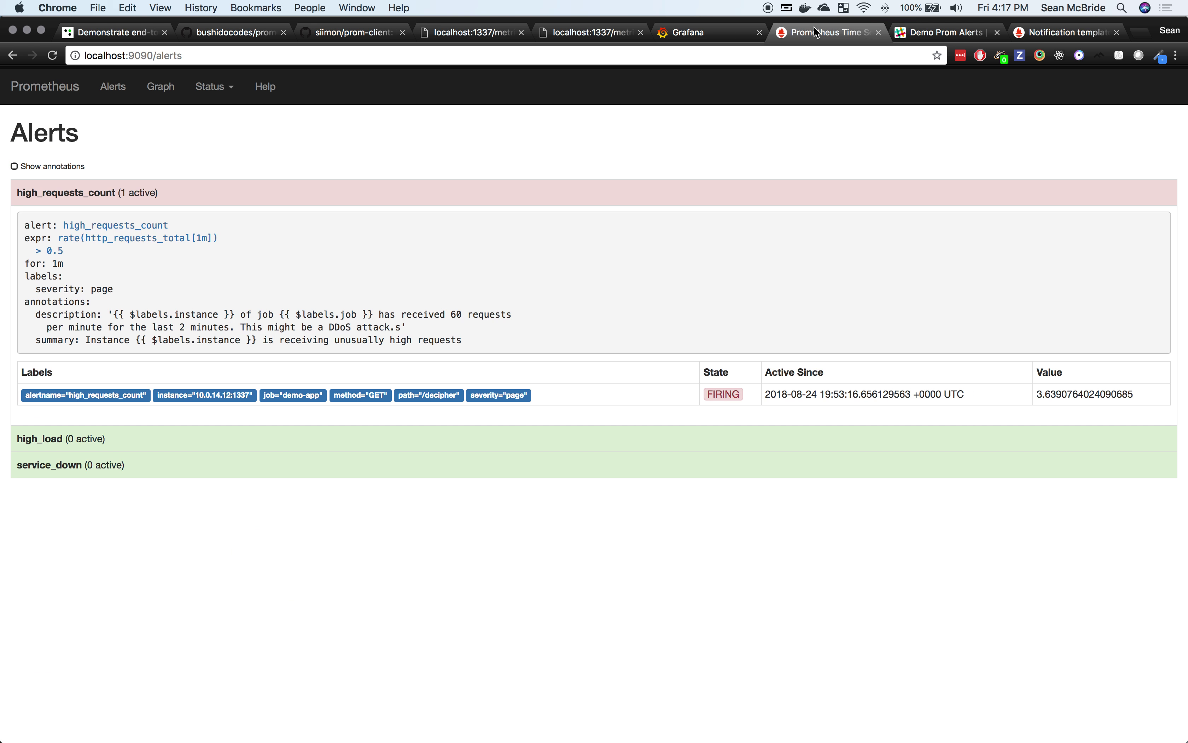
{"action": "key", "text": "super+r"}
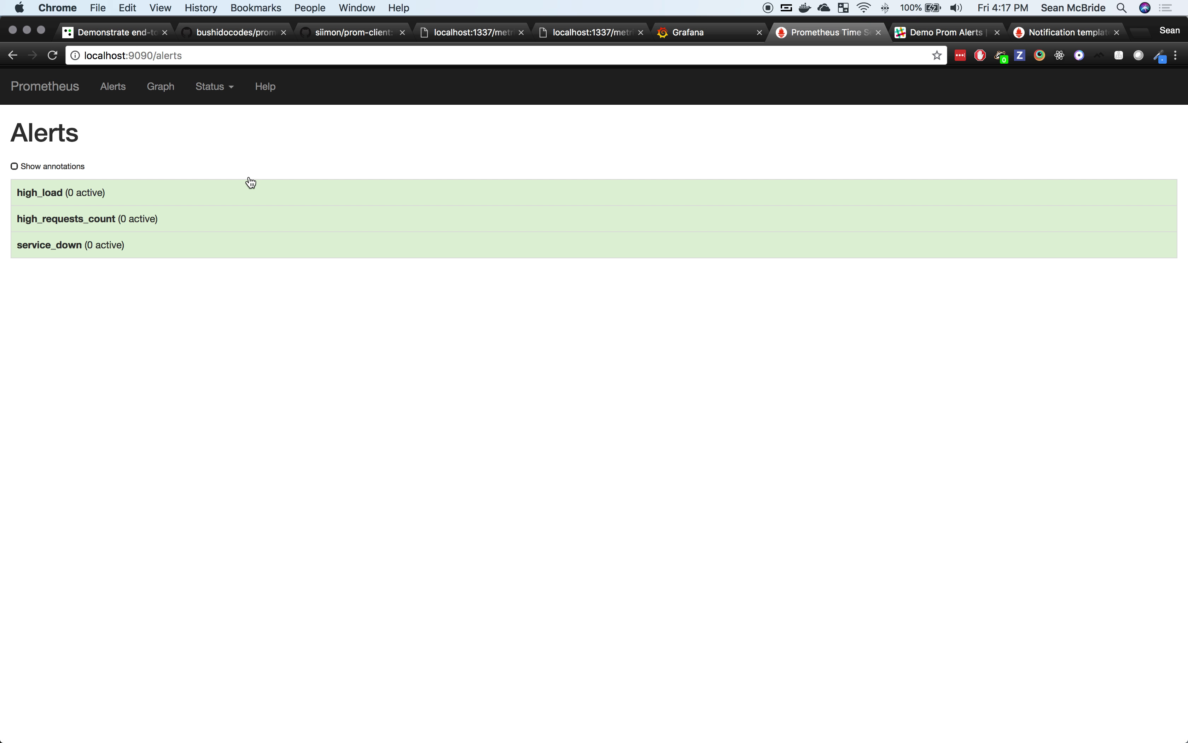
{"action": "left_click", "coordinate": [165, 225]}
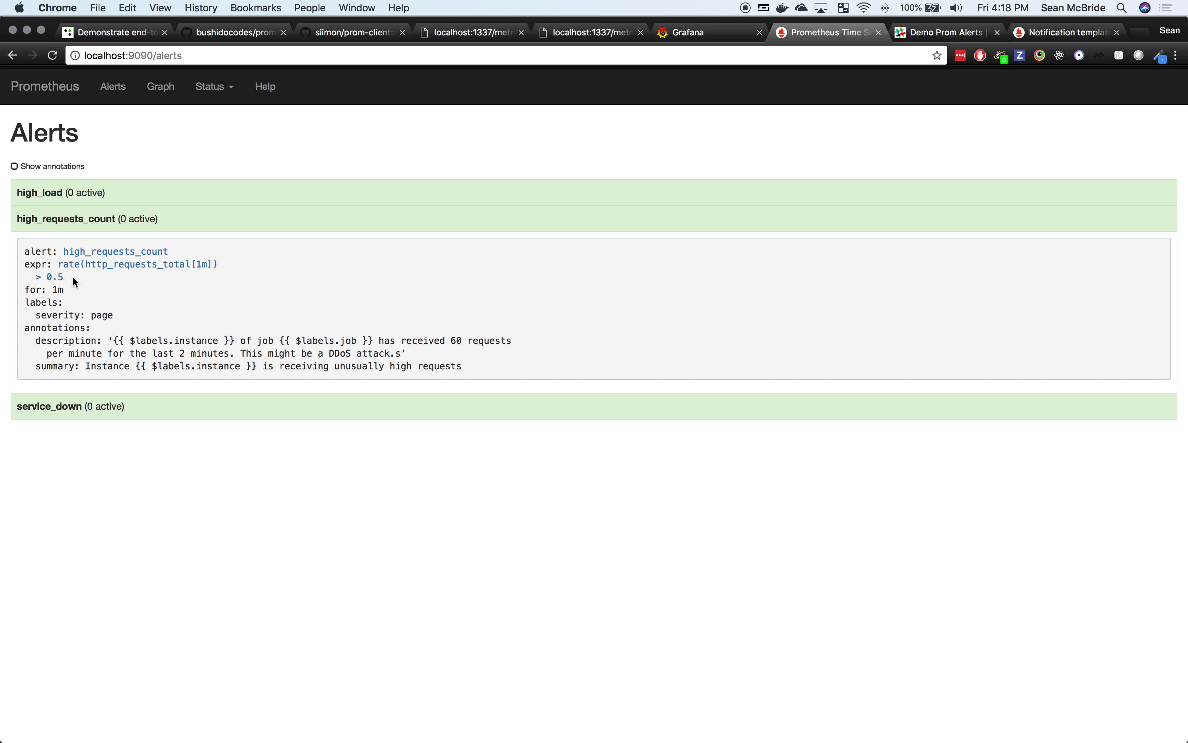
{"action": "left_click_drag", "start_coordinate": [63, 289], "coordinate": [47, 289]}
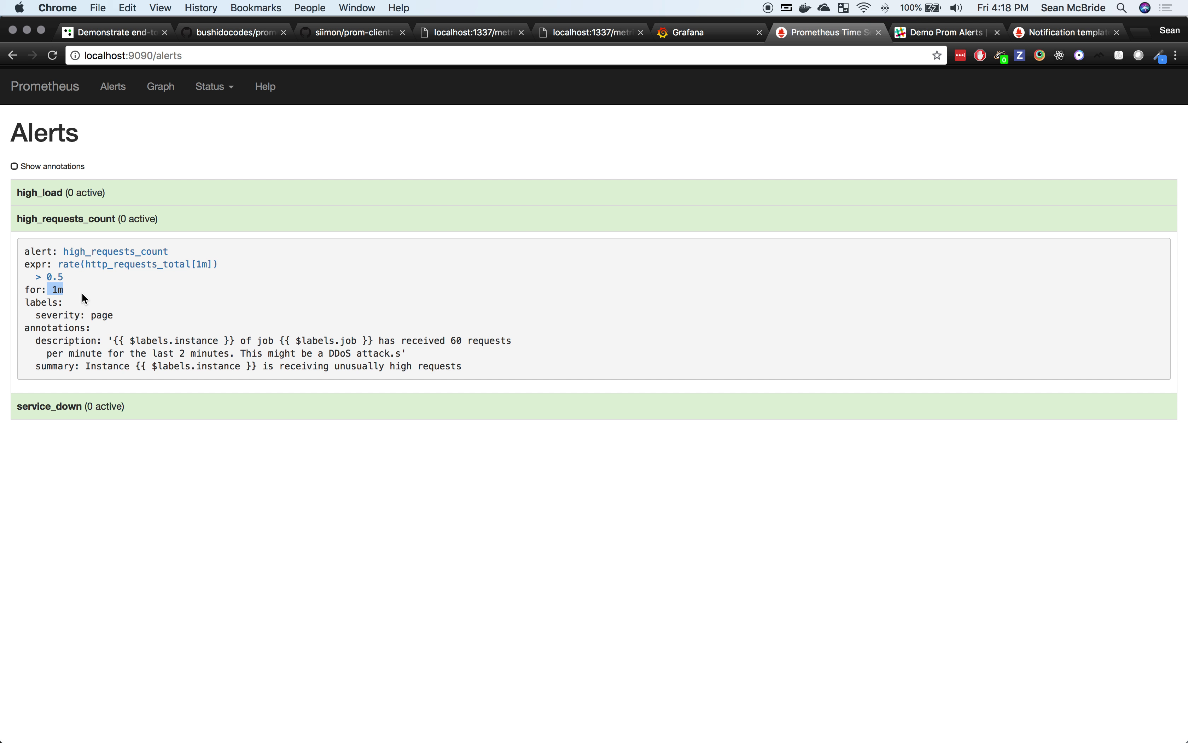
{"action": "left_click", "coordinate": [84, 297]}
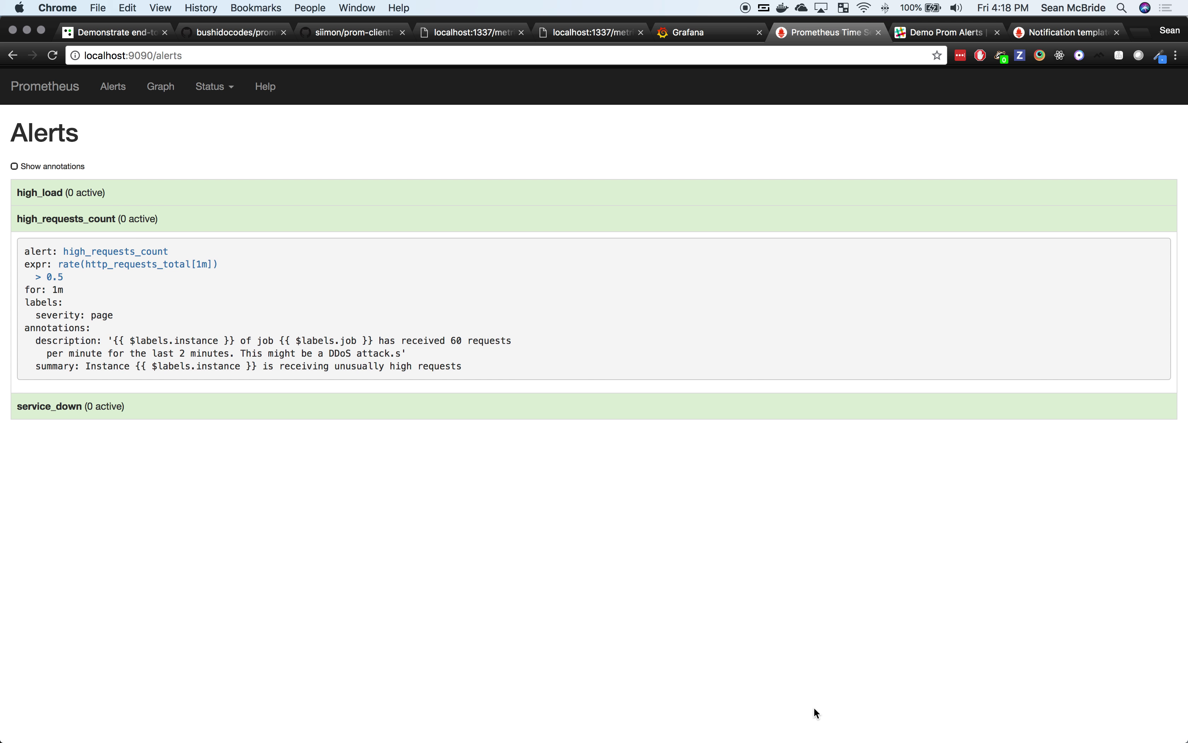
{"action": "left_click", "coordinate": [747, 717]}
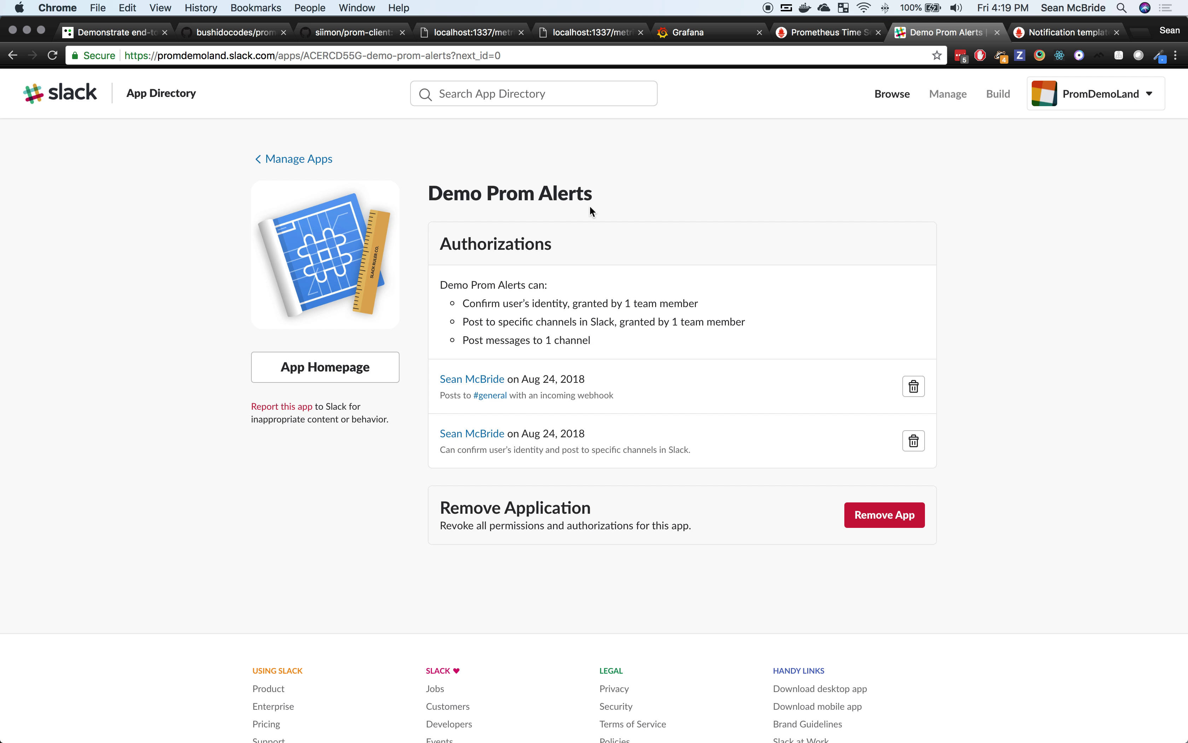
Step: Switch to the Grafana login page at localhost:3000
{"action": "left_click", "coordinate": [698, 33]}
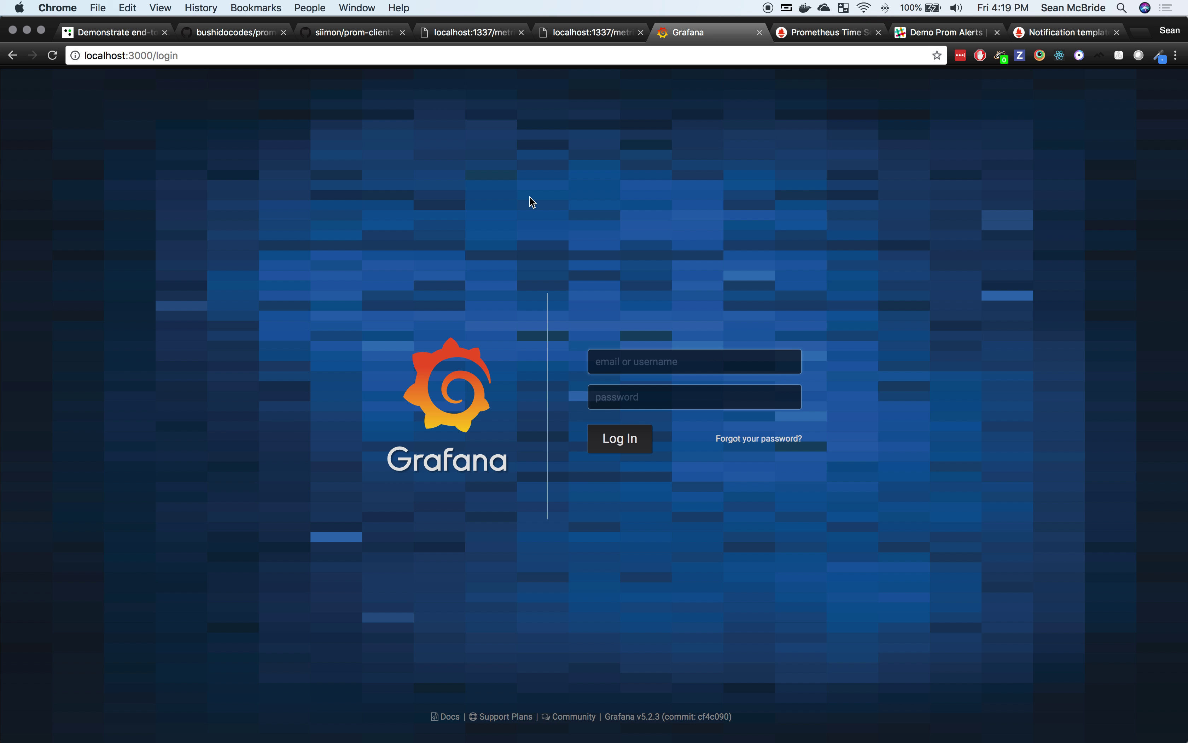
Step: Log into Grafana with the admin username and password, then bring up the dashboard list
{"action": "type", "text": "admin"}
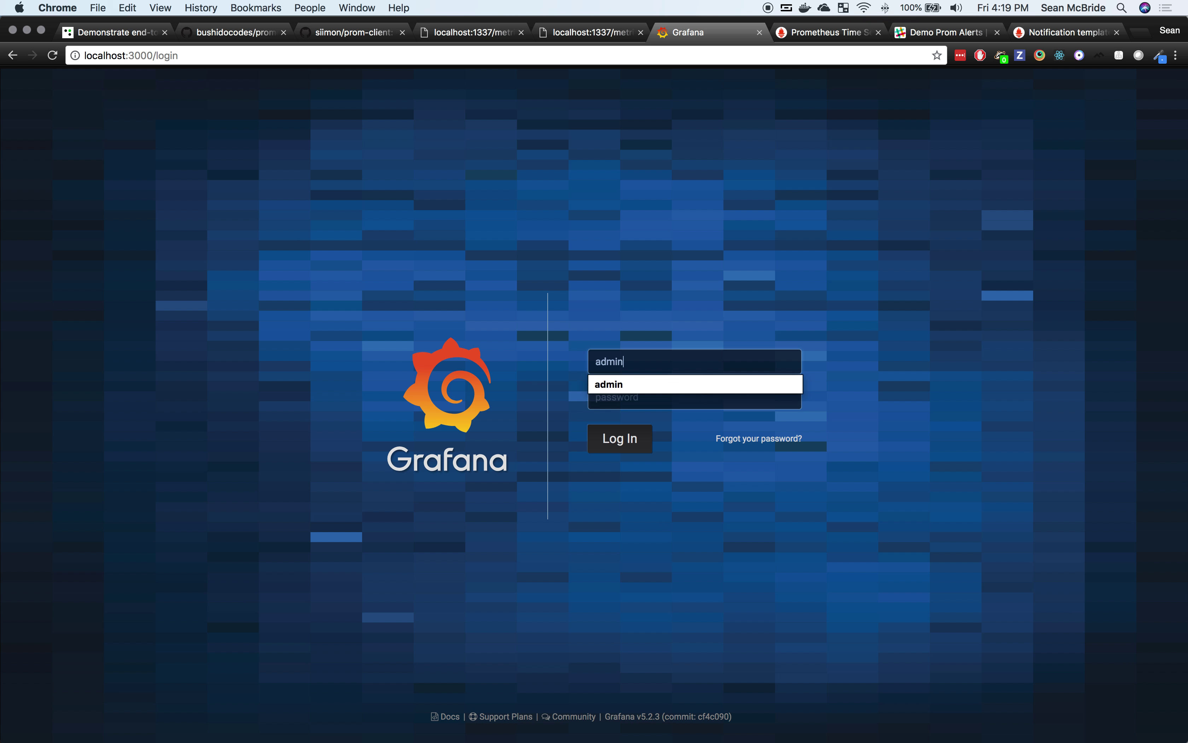
{"action": "key", "text": "Tab"}
{"action": "type", "text": "admin1"}
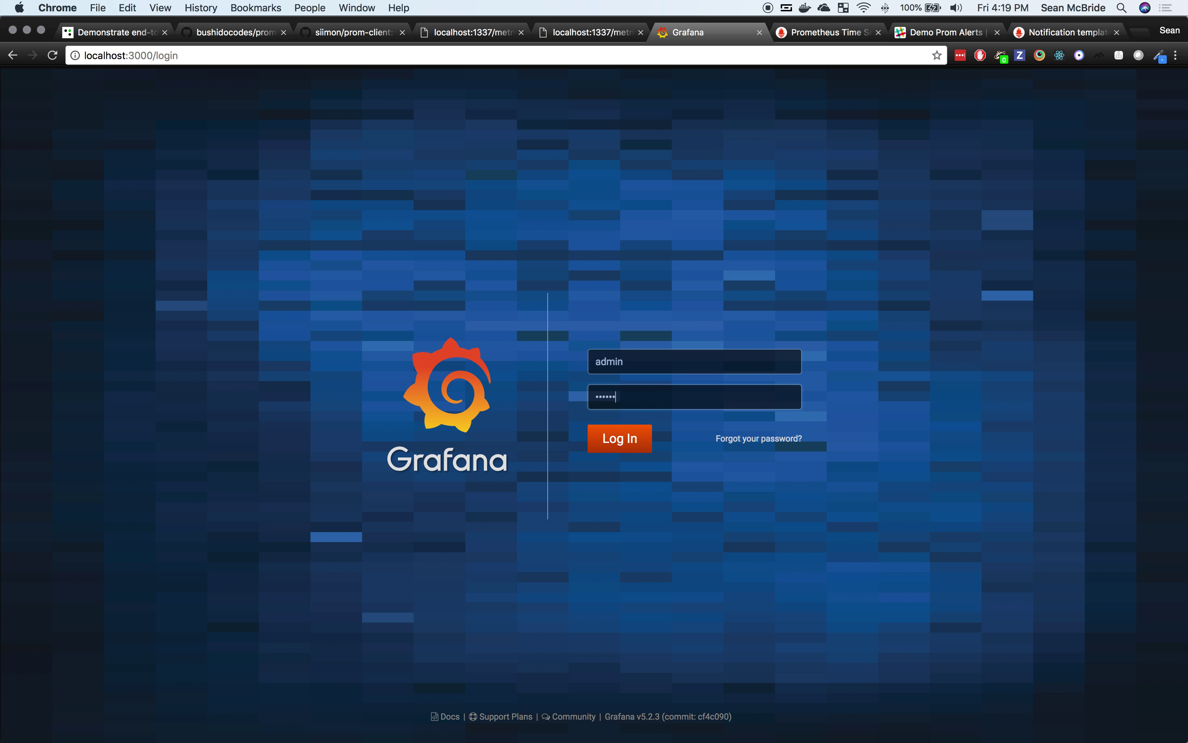
{"action": "left_click", "coordinate": [616, 447]}
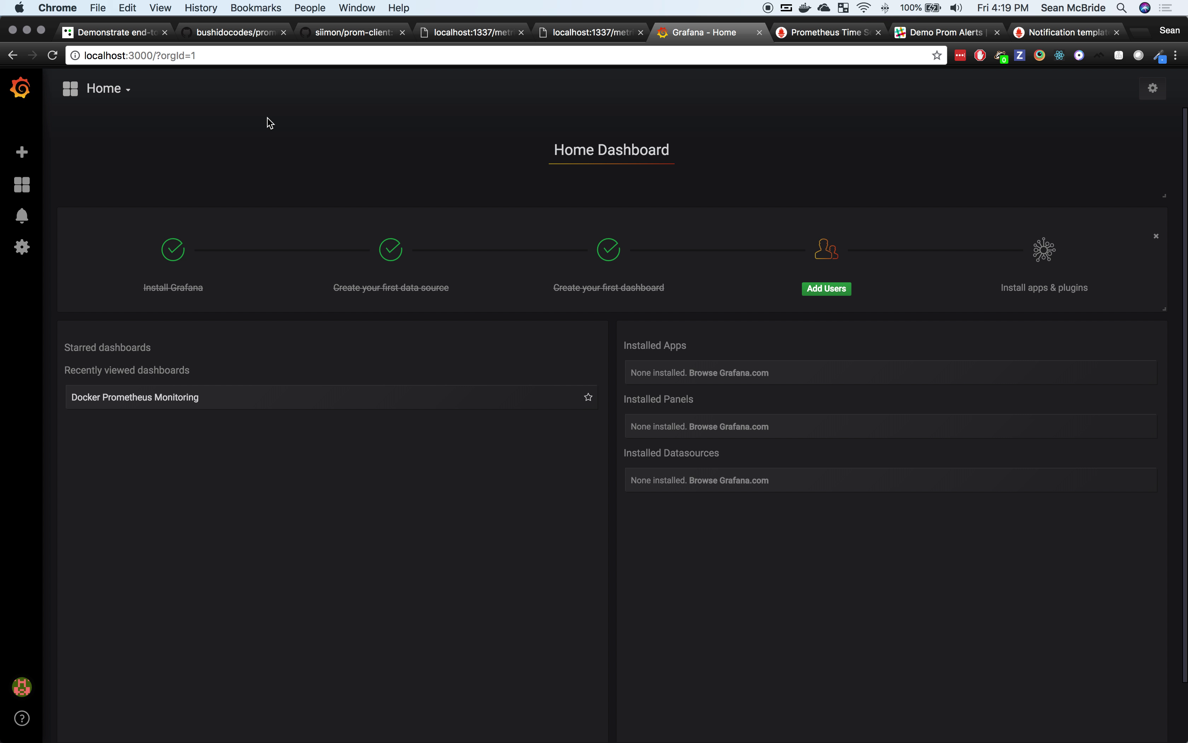
{"action": "left_click", "coordinate": [124, 90]}
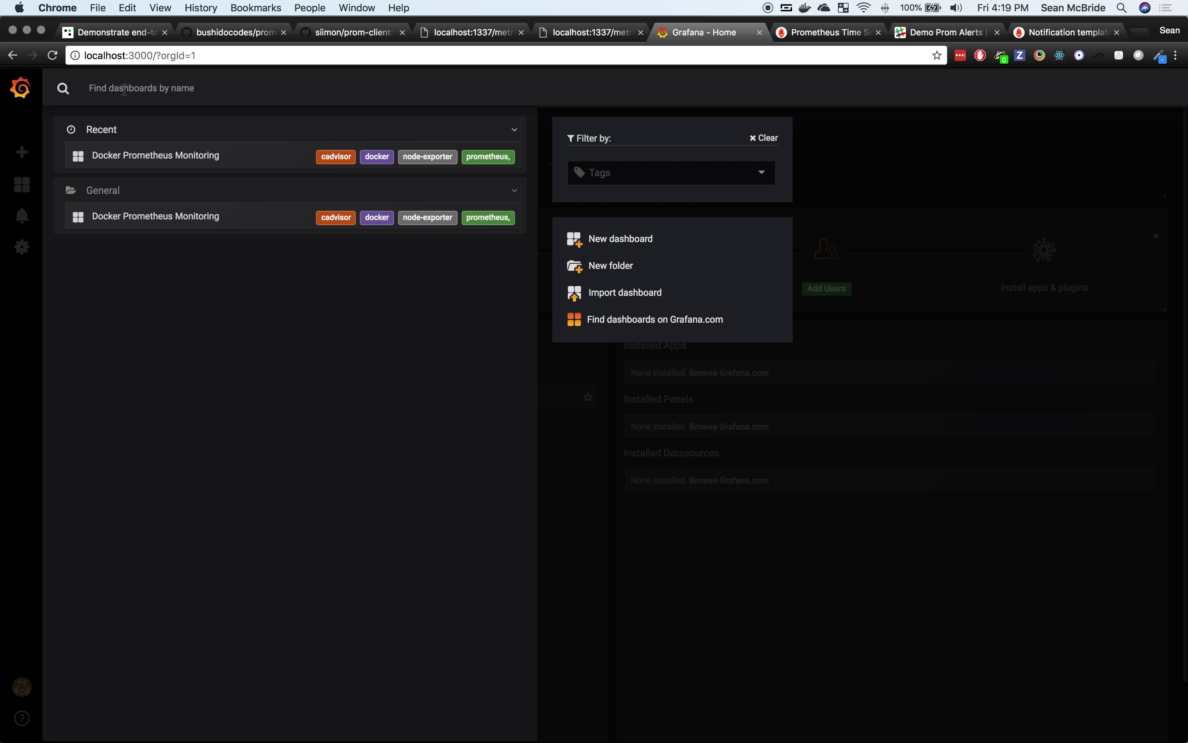
Step: Open Docker Prometheus Monitoring and scroll through its panels, including the pending high_load alerts
{"action": "left_click", "coordinate": [178, 158]}
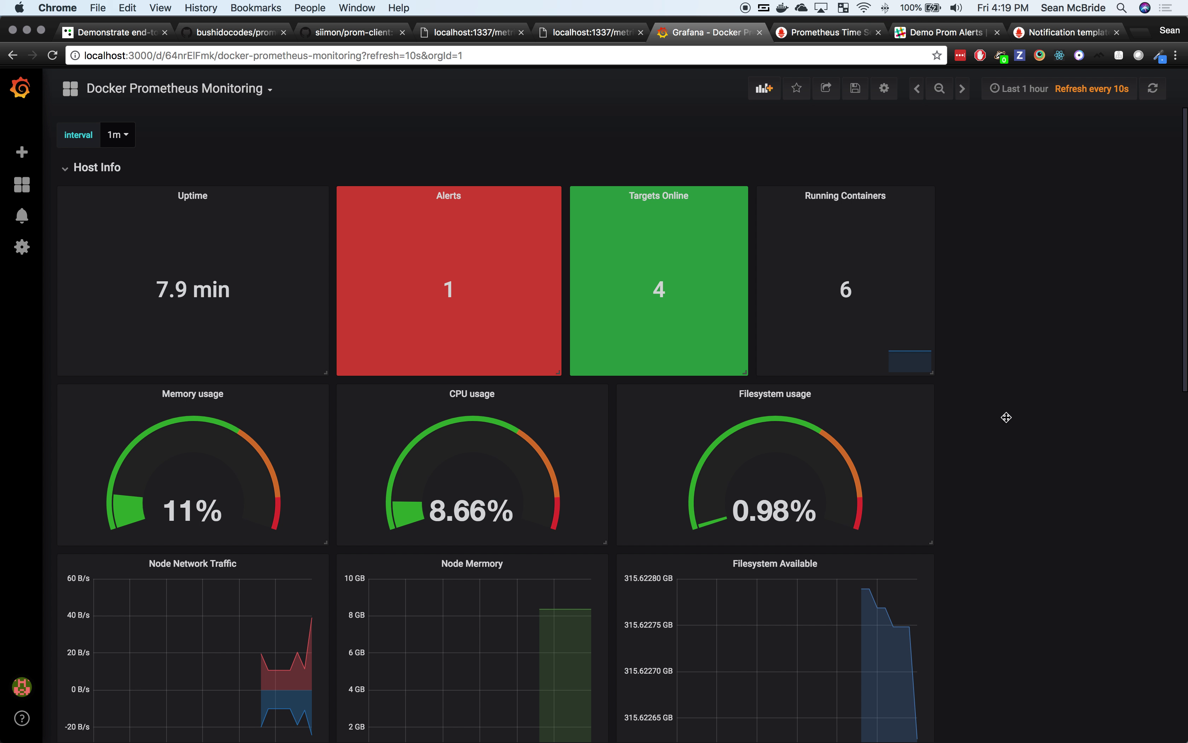
{"action": "scroll", "coordinate": [1011, 438], "scroll_direction": "down", "scroll_amount": 5}
{"action": "scroll", "coordinate": [1015, 437], "scroll_direction": "down", "scroll_amount": 8}
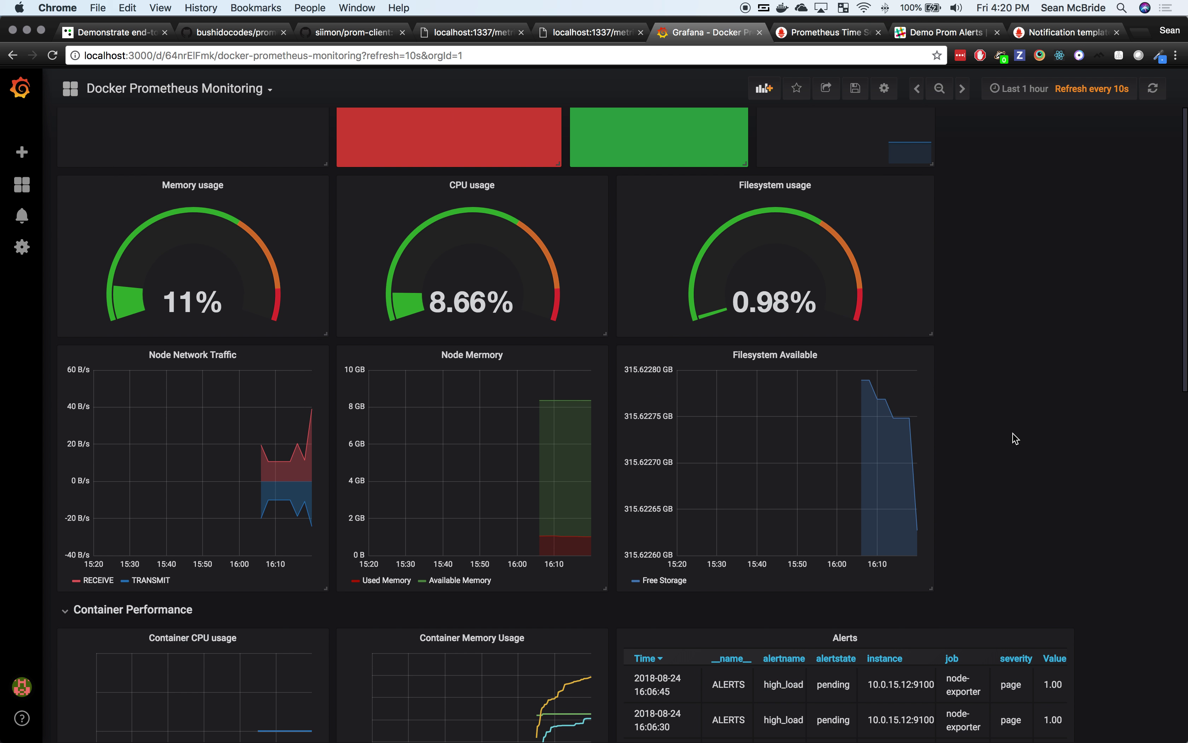
{"action": "scroll", "coordinate": [1015, 438], "scroll_direction": "down", "scroll_amount": 6}
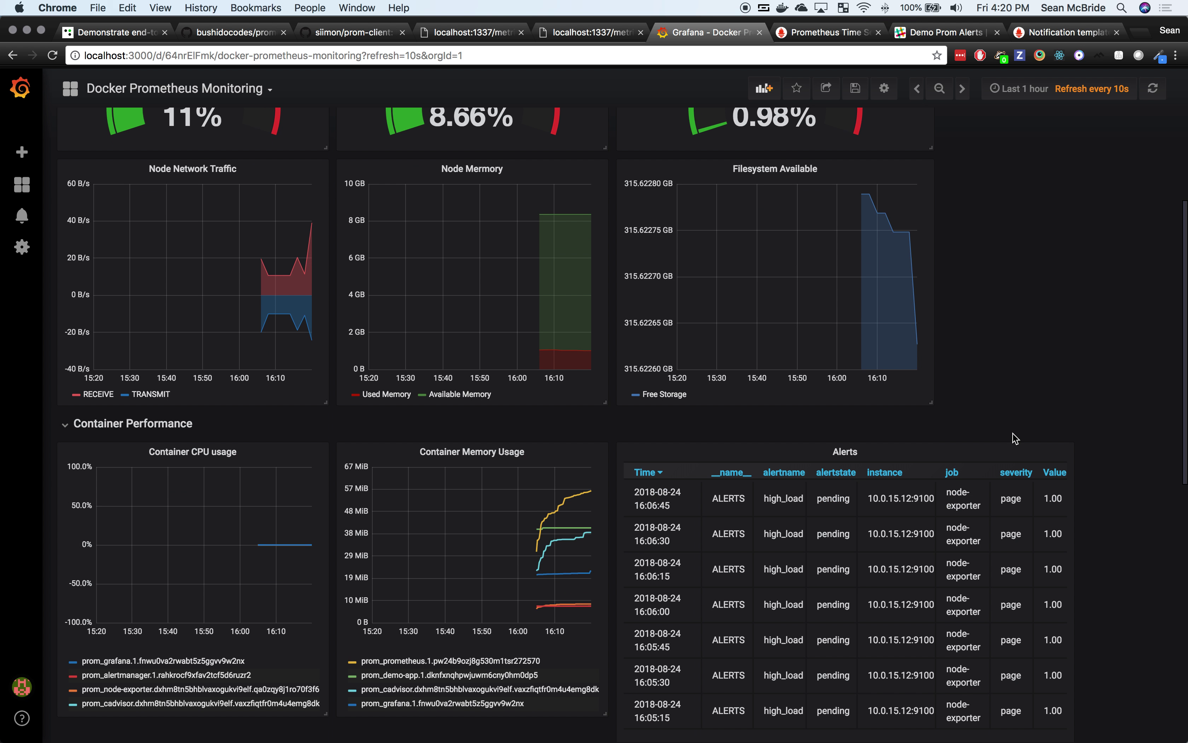
{"action": "scroll", "coordinate": [1015, 438], "scroll_direction": "down", "scroll_amount": 7}
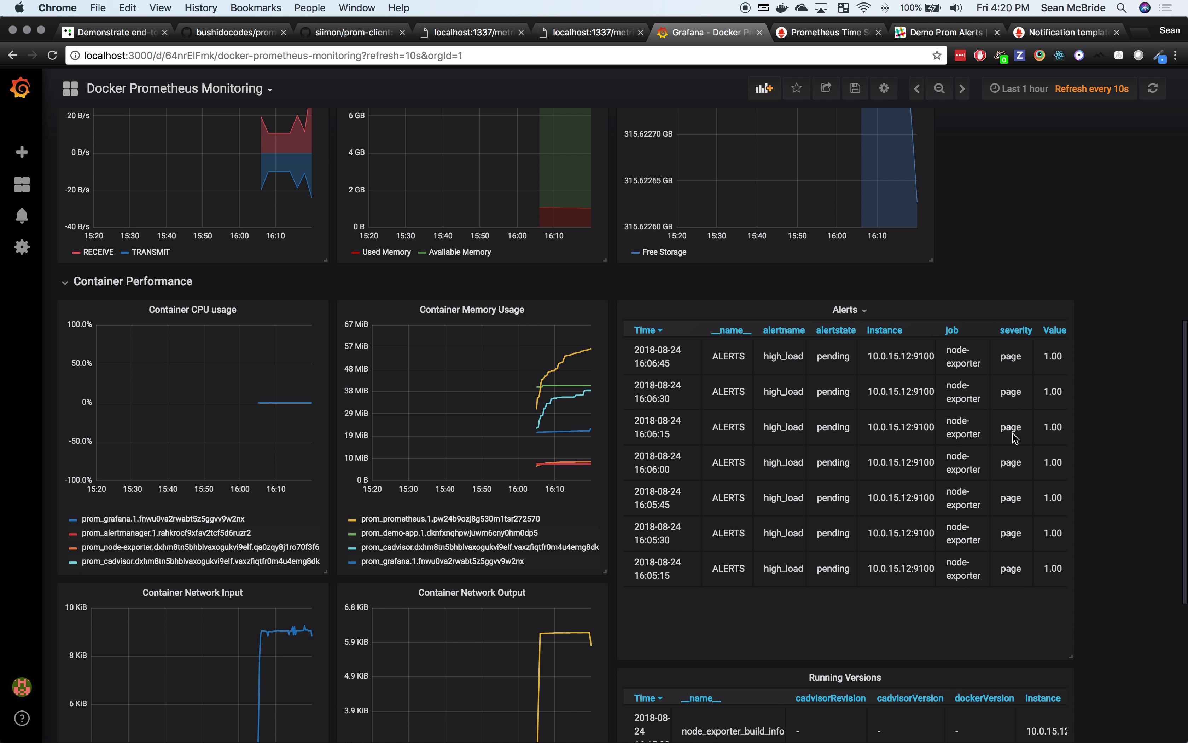
{"action": "scroll", "coordinate": [1015, 437], "scroll_direction": "down", "scroll_amount": 2}
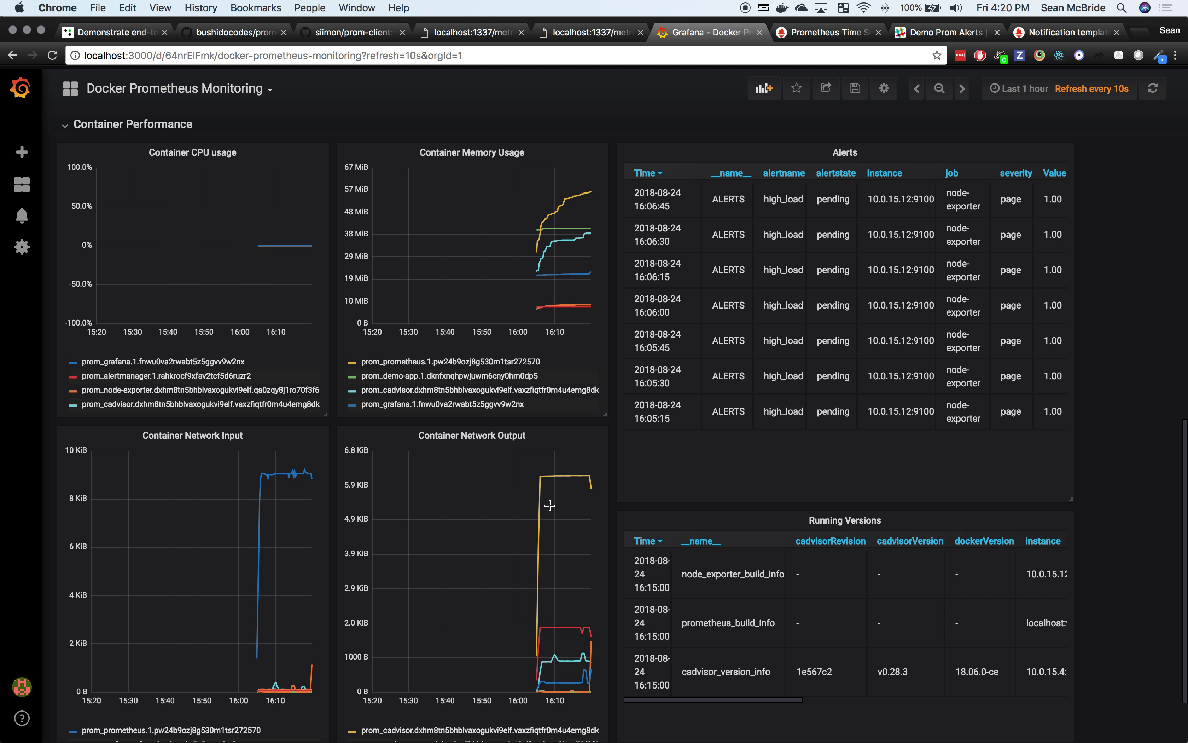
{"action": "mouse_move", "coordinate": [549, 485]}
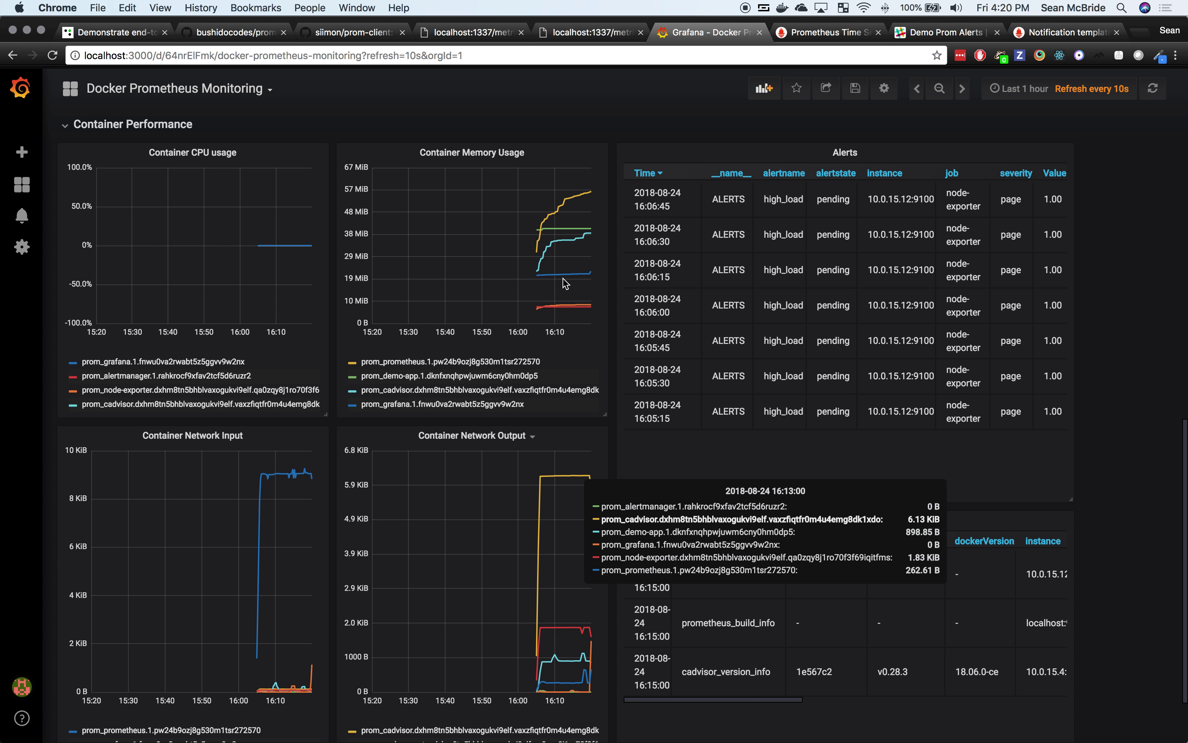
{"action": "scroll", "coordinate": [724, 305], "scroll_direction": "down", "scroll_amount": 5}
{"action": "scroll", "coordinate": [736, 295], "scroll_direction": "up", "scroll_amount": 13}
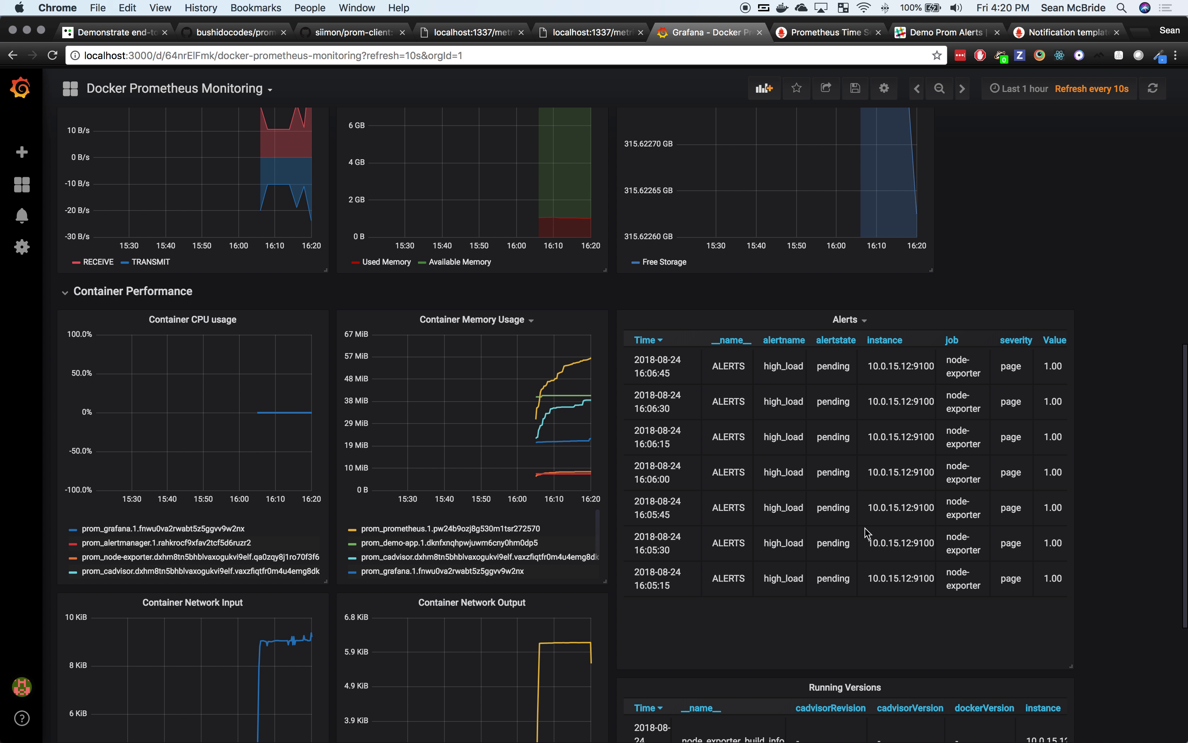
{"action": "scroll", "coordinate": [903, 448], "scroll_direction": "up", "scroll_amount": 10}
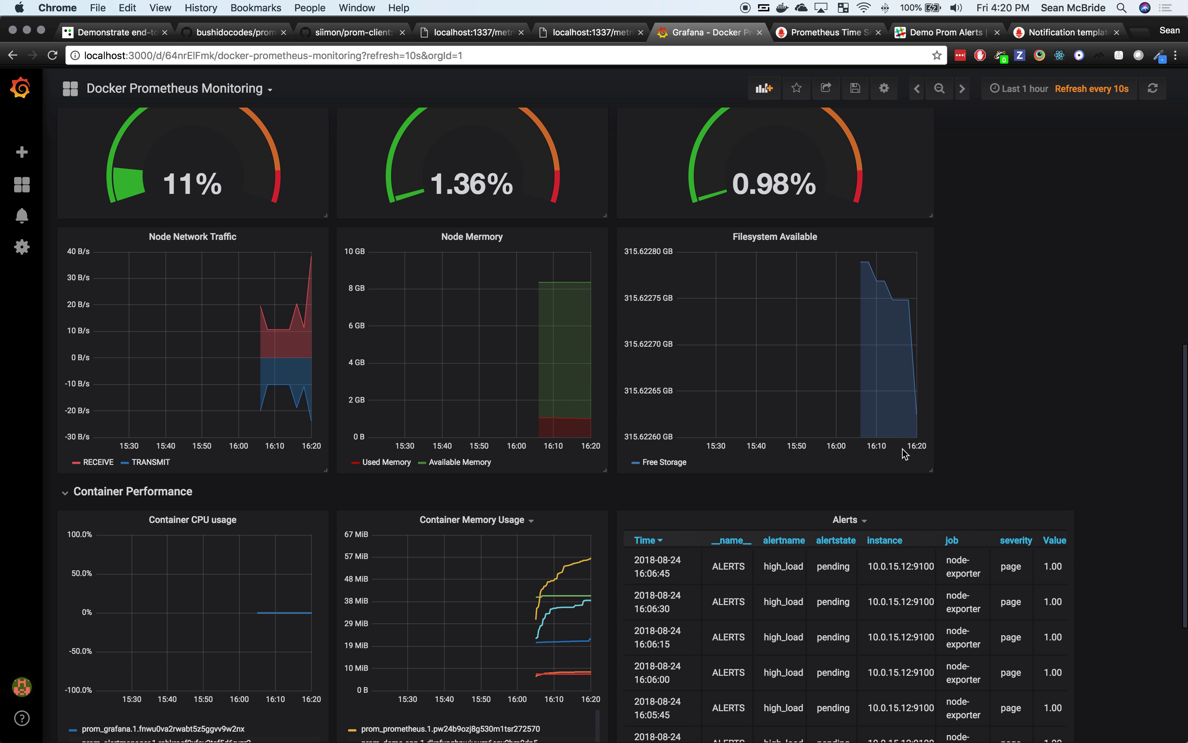
{"action": "scroll", "coordinate": [903, 449], "scroll_direction": "up", "scroll_amount": 10}
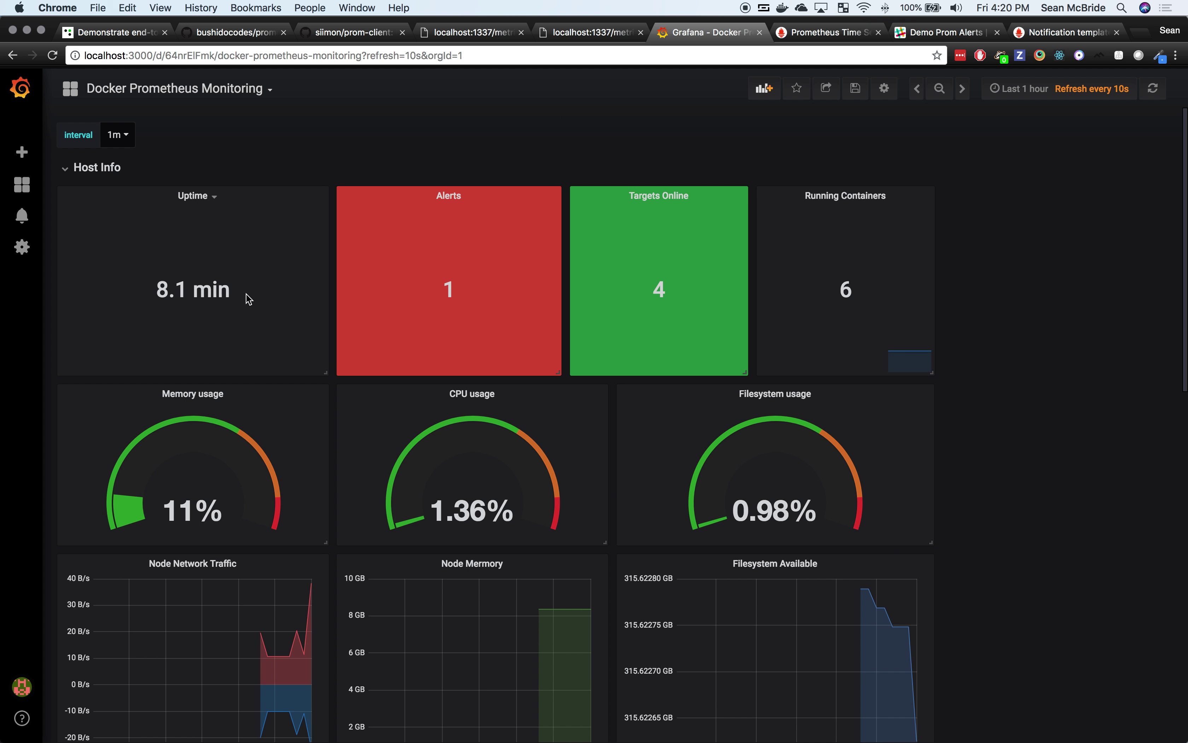
{"action": "left_click", "coordinate": [265, 90]}
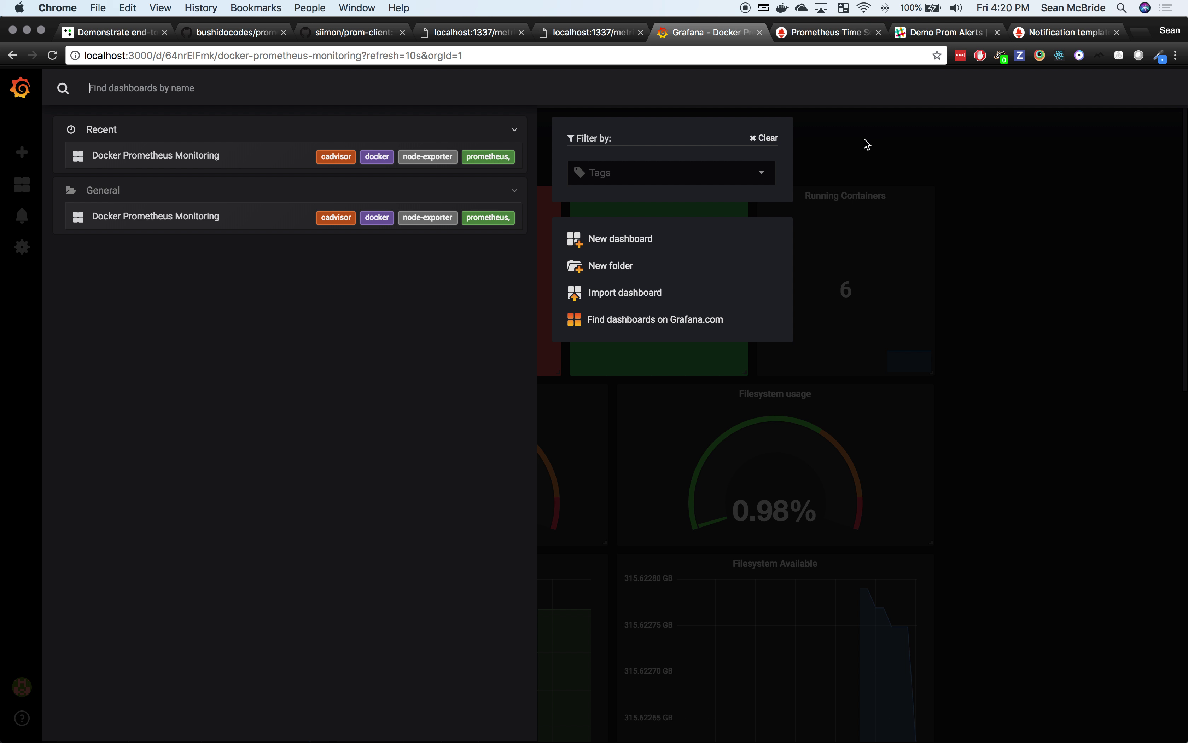
Step: Create a new dashboard with a Graph panel and open that panel in edit mode
{"action": "key", "text": "Escape"}
{"action": "left_click", "coordinate": [22, 153]}
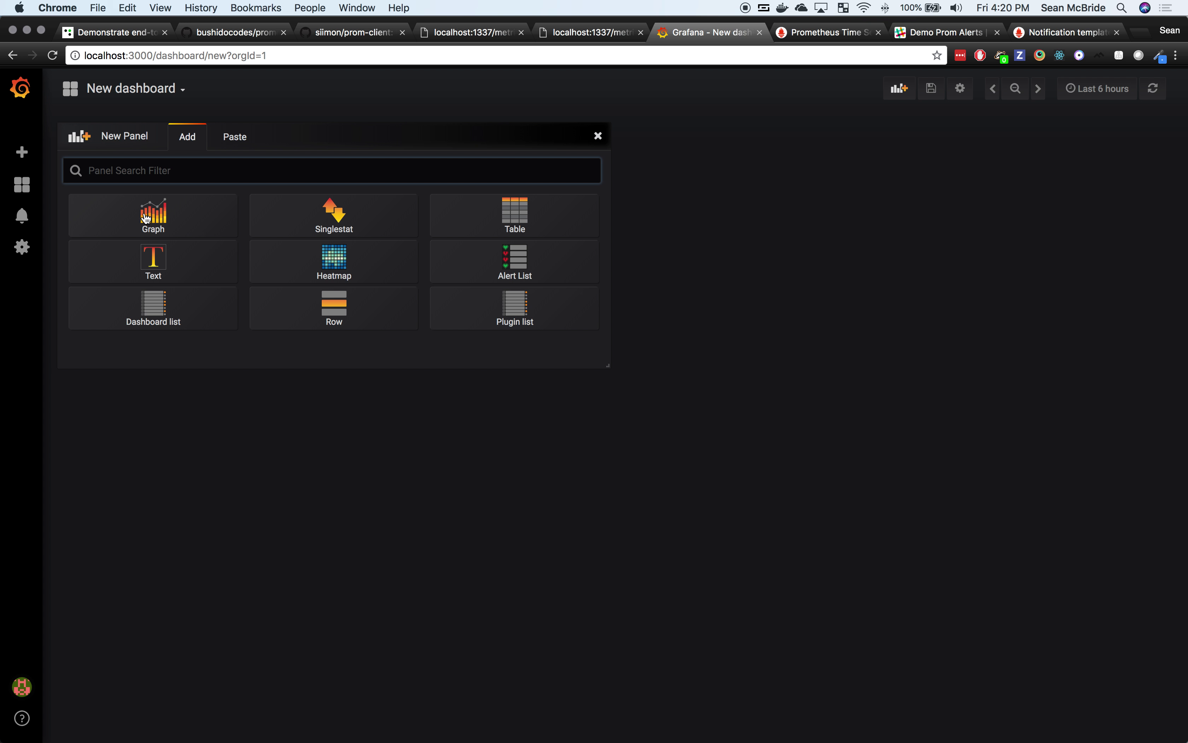
{"action": "left_click", "coordinate": [144, 213]}
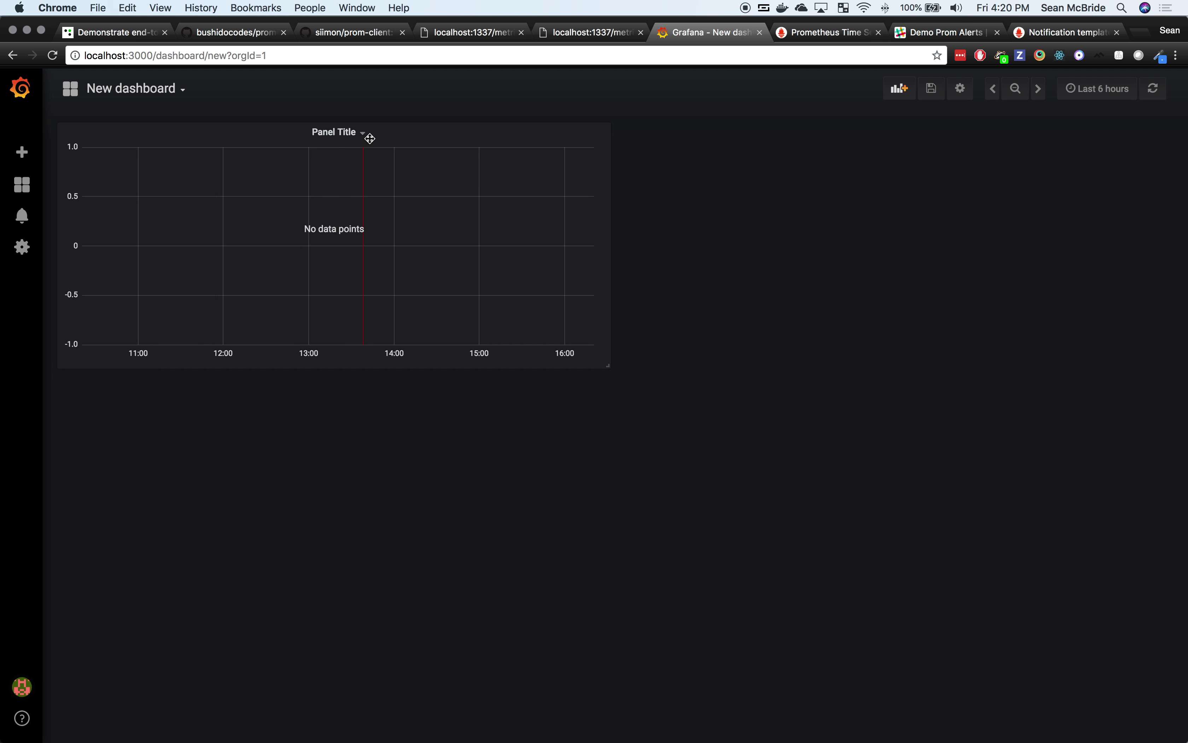
{"action": "left_click", "coordinate": [358, 134]}
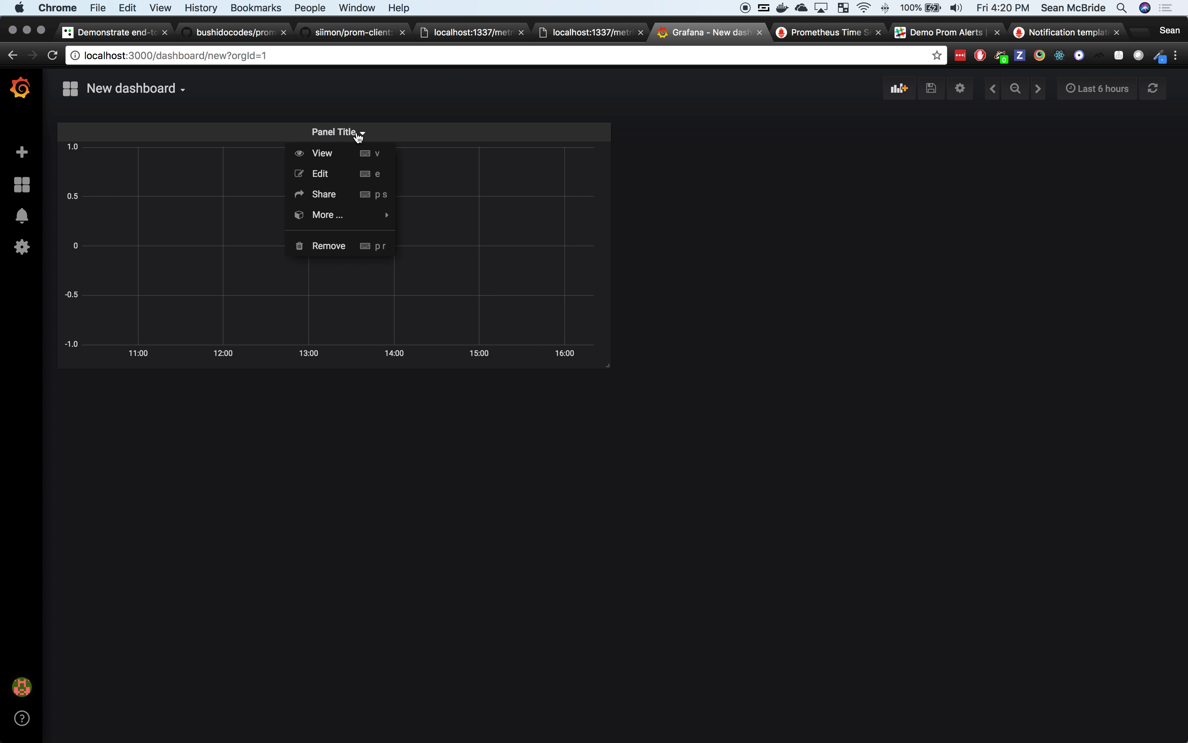
{"action": "left_click", "coordinate": [319, 174]}
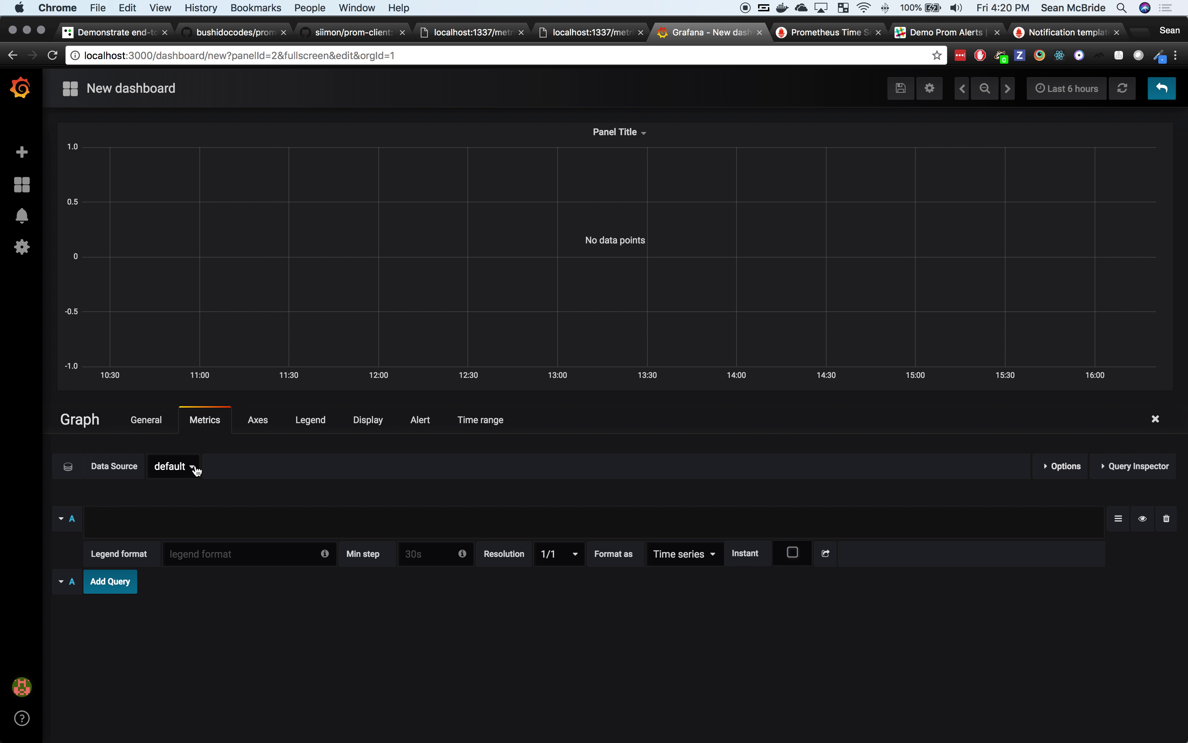
Step: Use Prometheus with query rate(http_requests_total{job="demo-app"}[1m]) and open the Query Inspector
{"action": "left_click", "coordinate": [192, 466]}
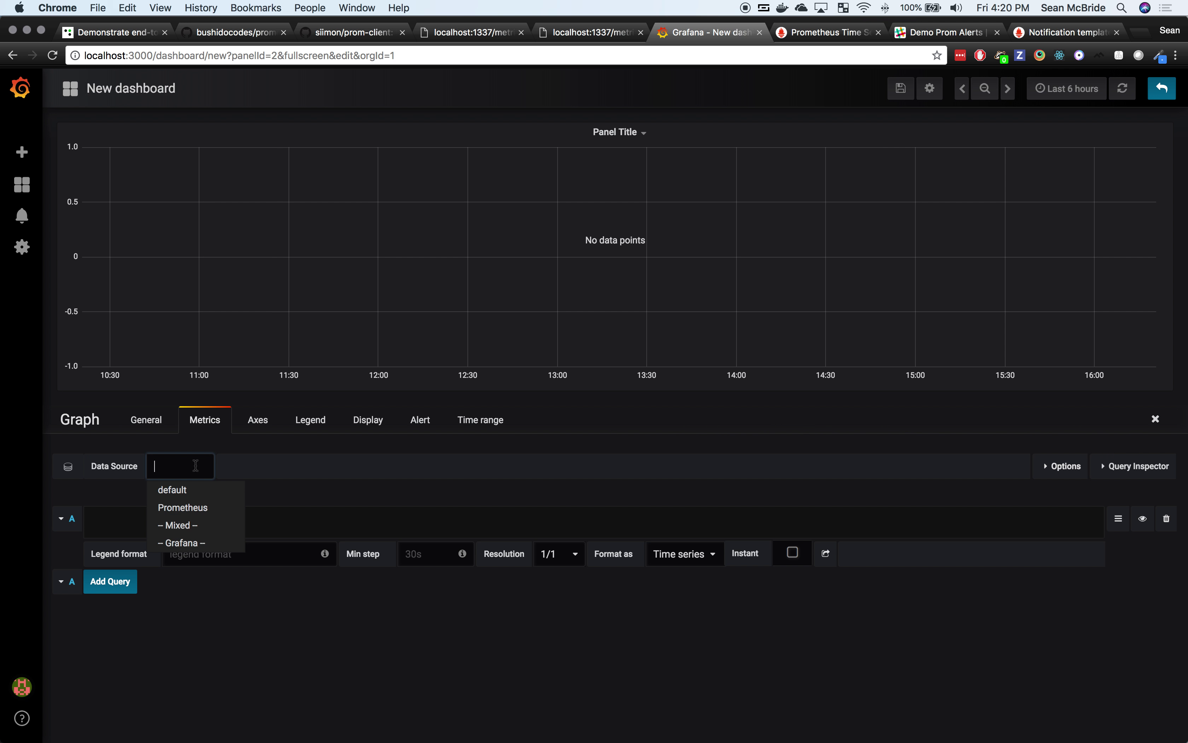
{"action": "left_click", "coordinate": [179, 509]}
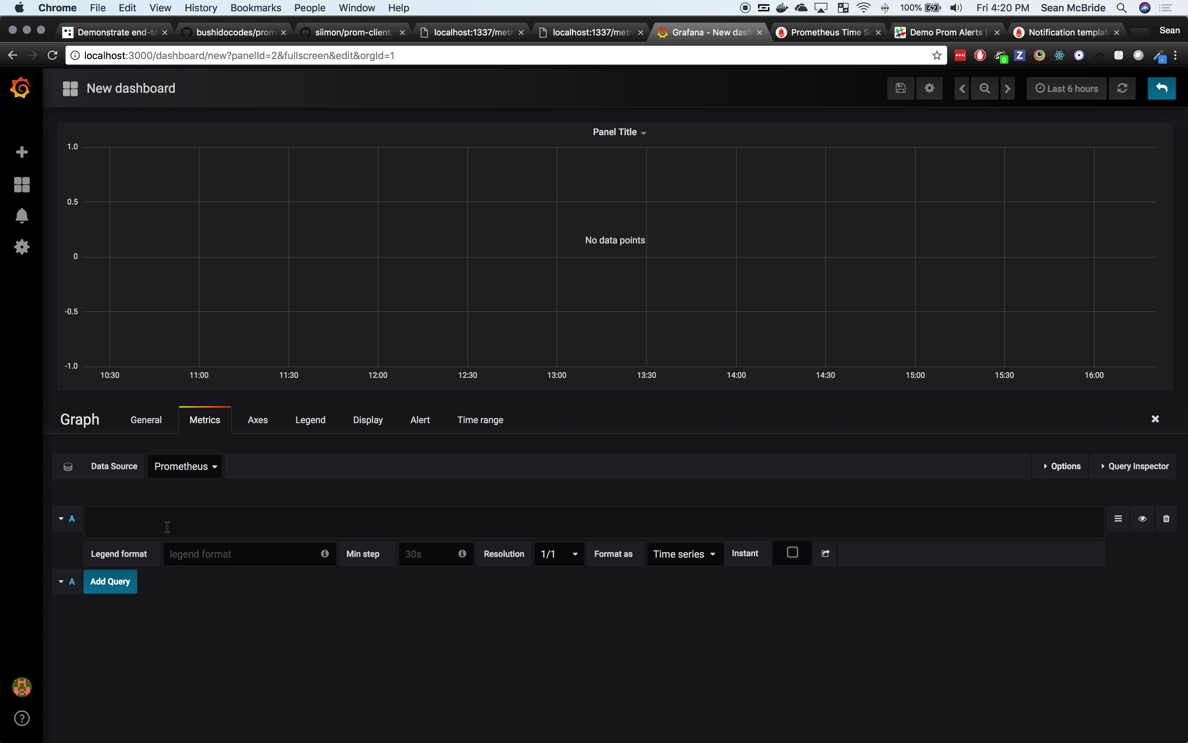
{"action": "type", "text": "rate("}
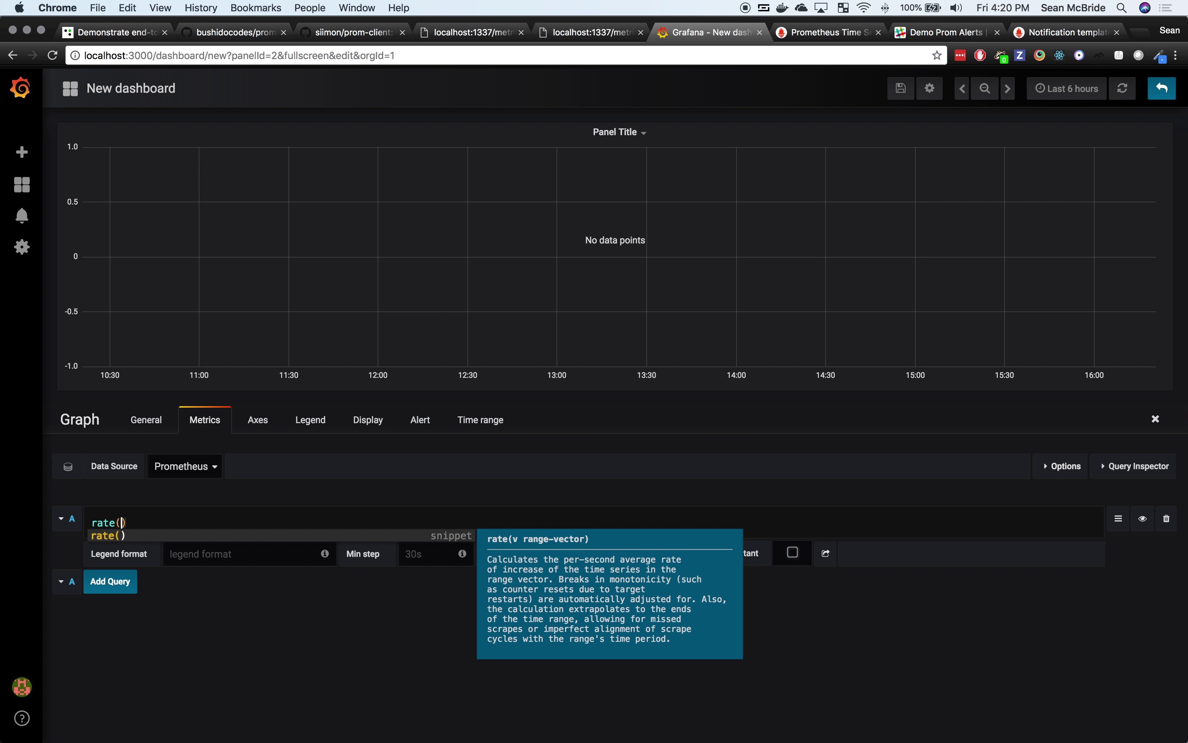
{"action": "type", "text": "htt"}
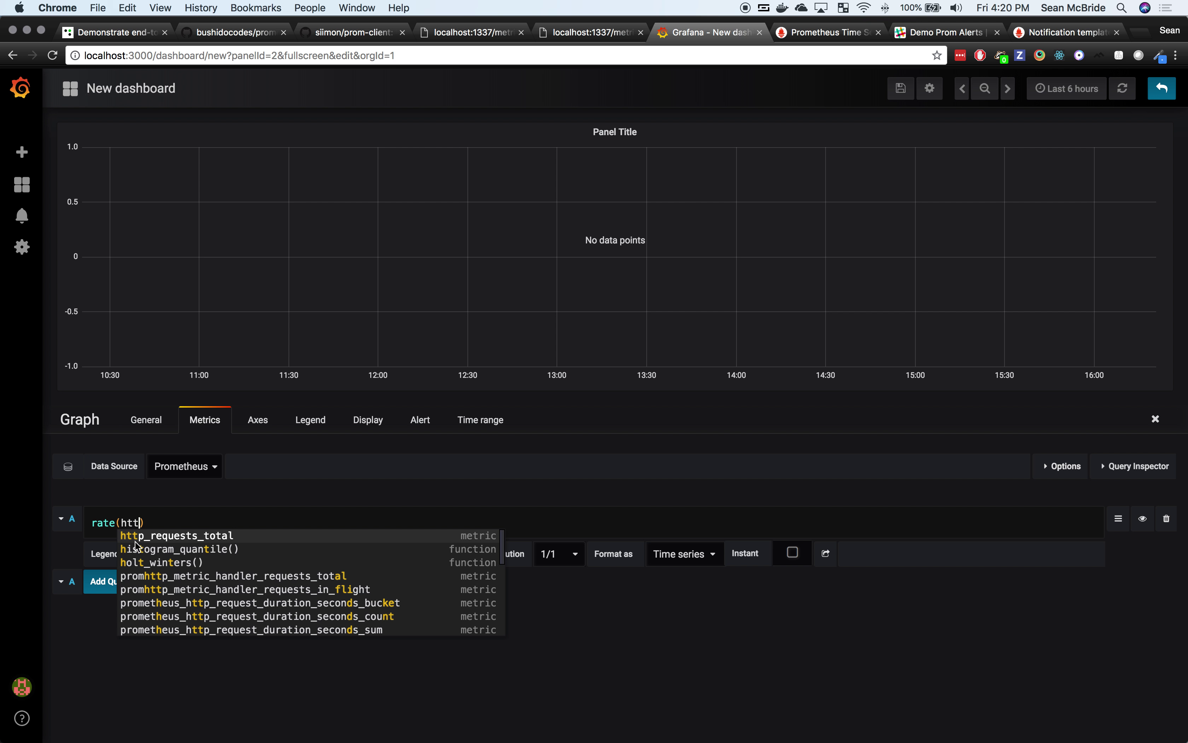
{"action": "left_click", "coordinate": [231, 536]}
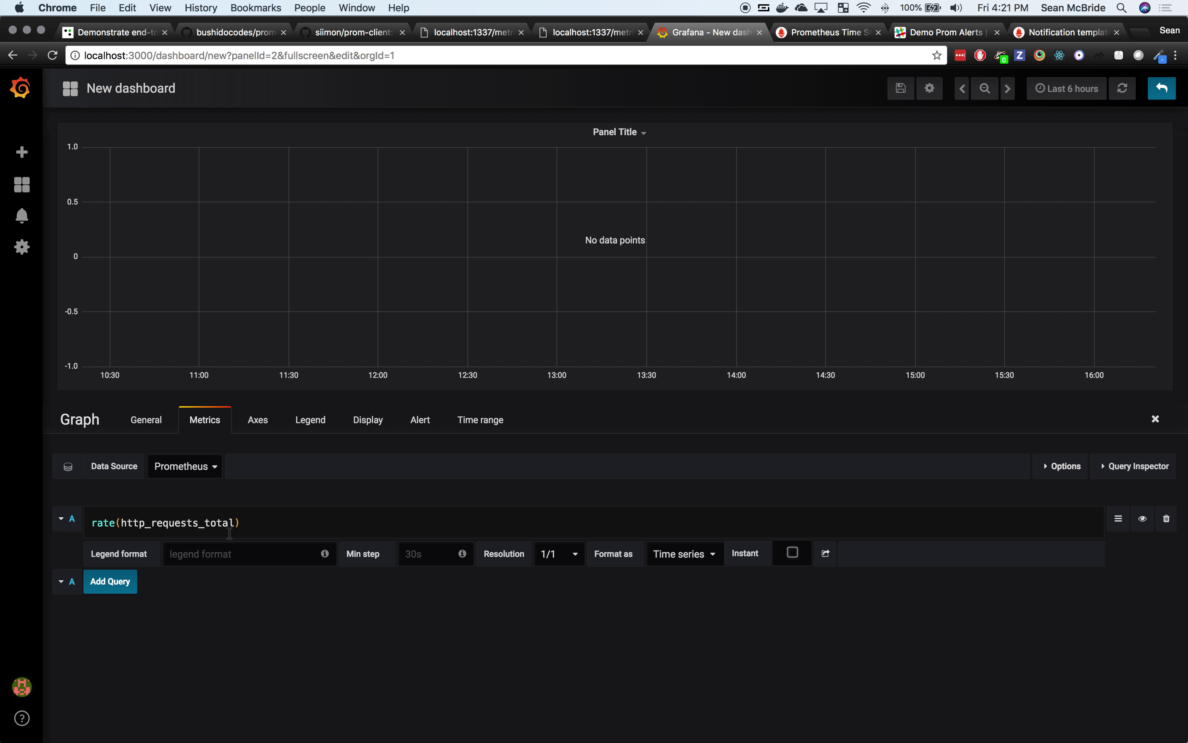
{"action": "type", "text": "["}
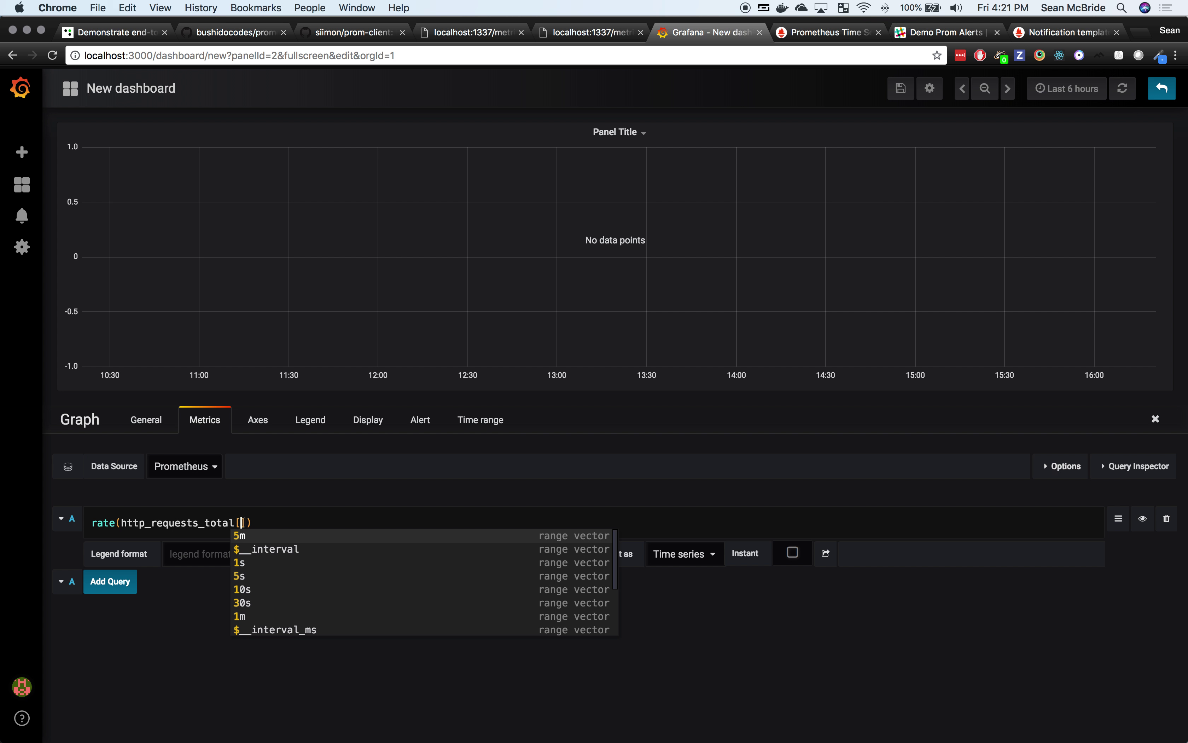
{"action": "type", "text": "1m"}
{"action": "key", "text": "Right"}
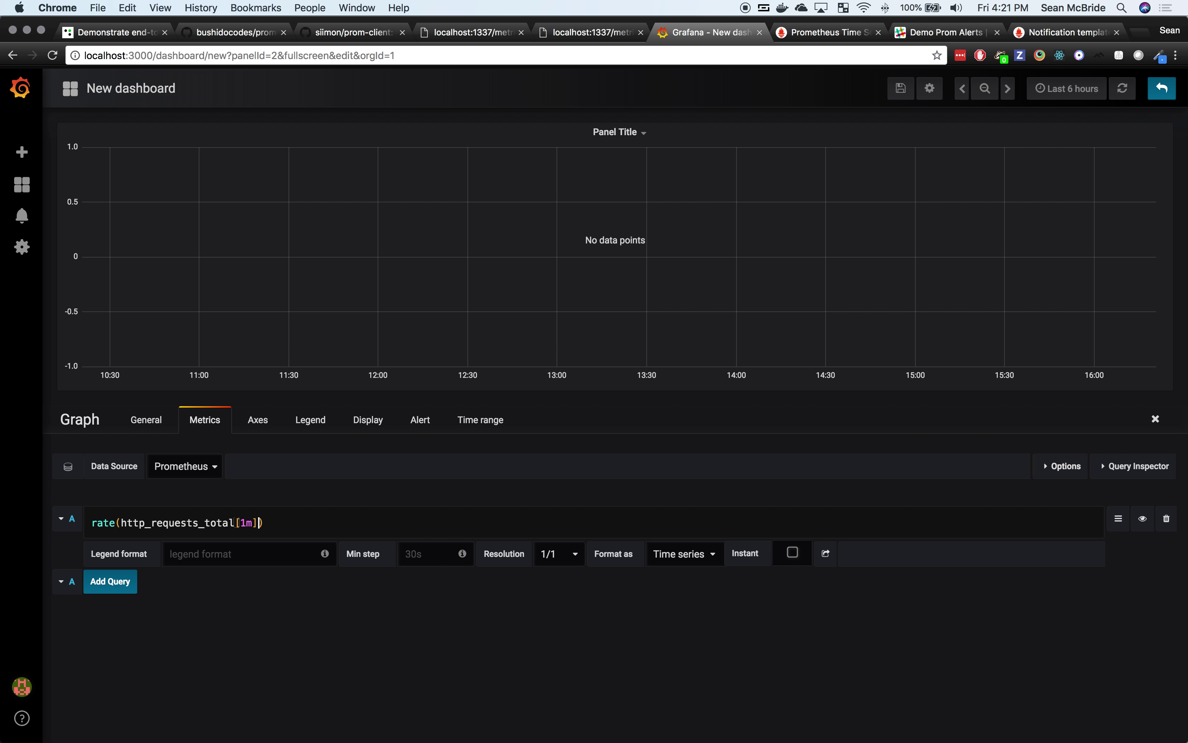
{"action": "key", "text": "Right"}
{"action": "key", "text": "Left"}
{"action": "key", "text": "Left"}
{"action": "key", "text": "Left"}
{"action": "key", "text": "Left"}
{"action": "type", "text": "{"}
{"action": "type", "text": "job"}
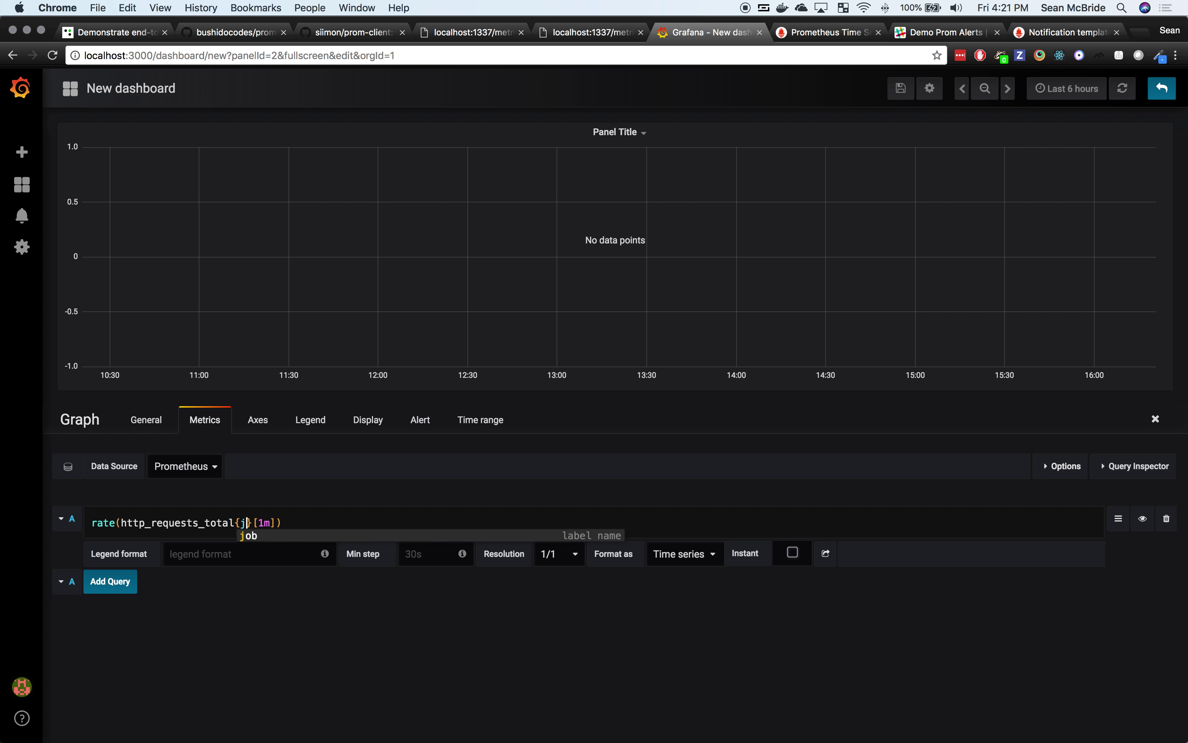
{"action": "type", "text": "=\""}
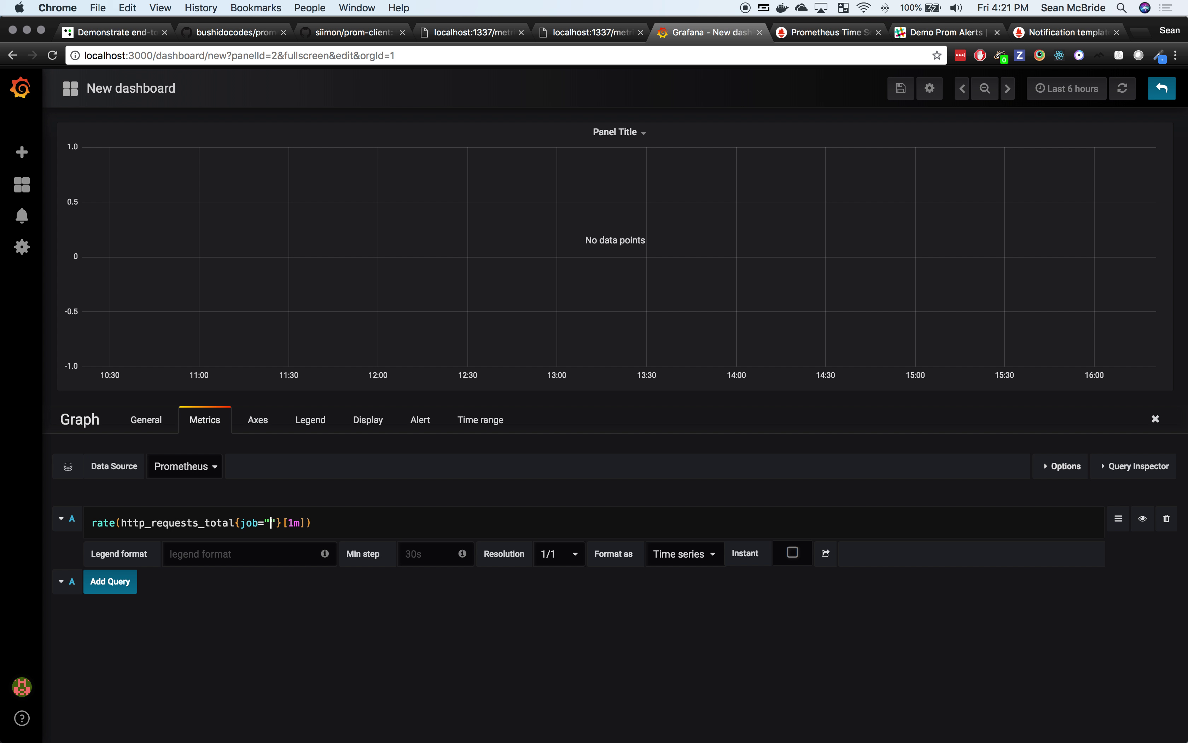
{"action": "type", "text": "demo-a"}
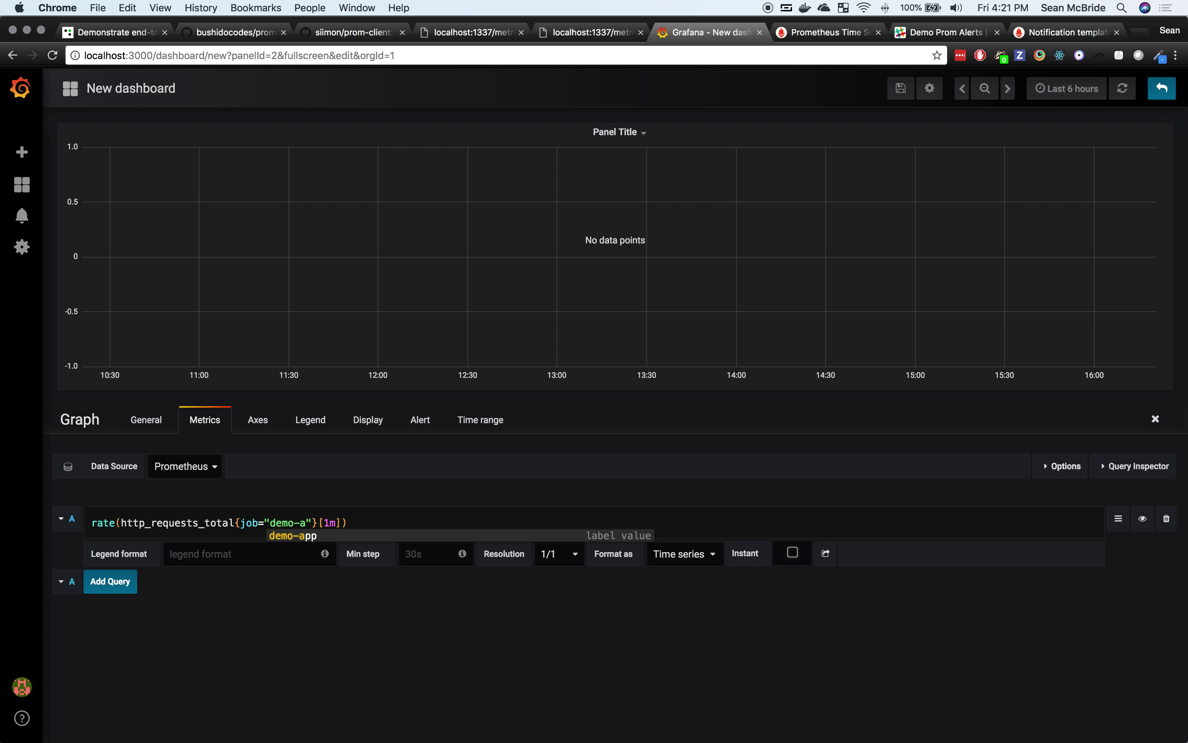
{"action": "type", "text": "pp"}
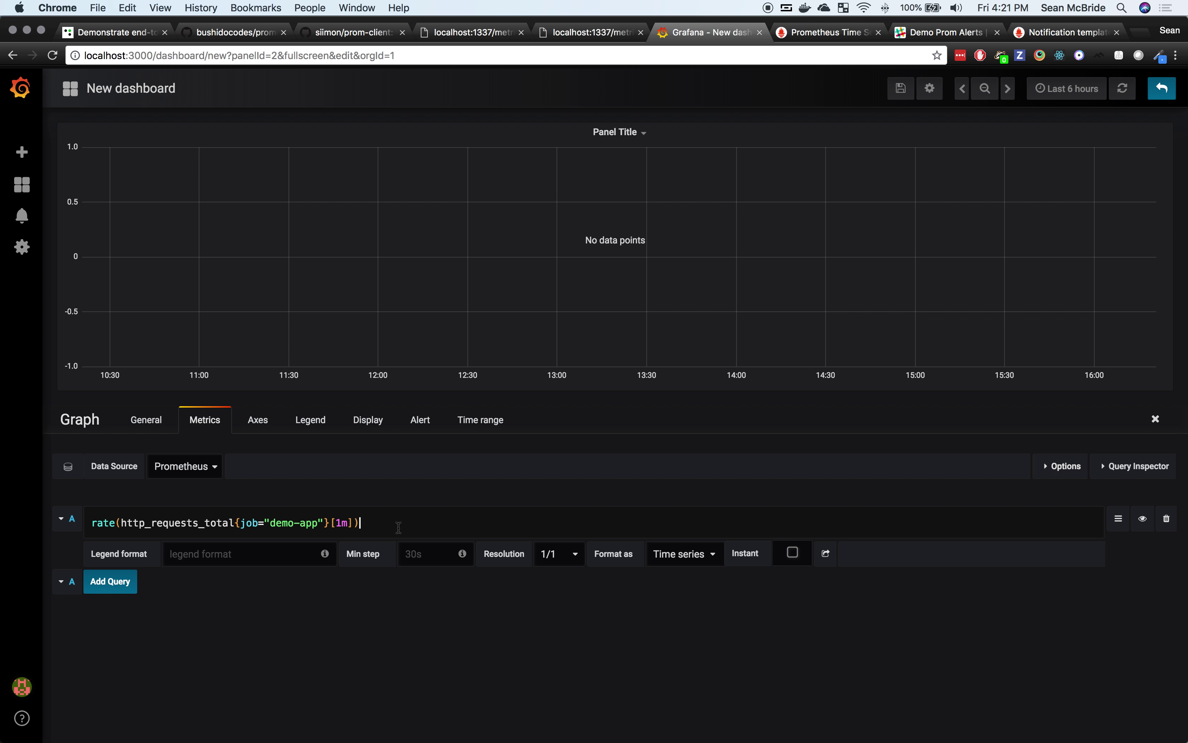
{"action": "left_click", "coordinate": [1131, 471]}
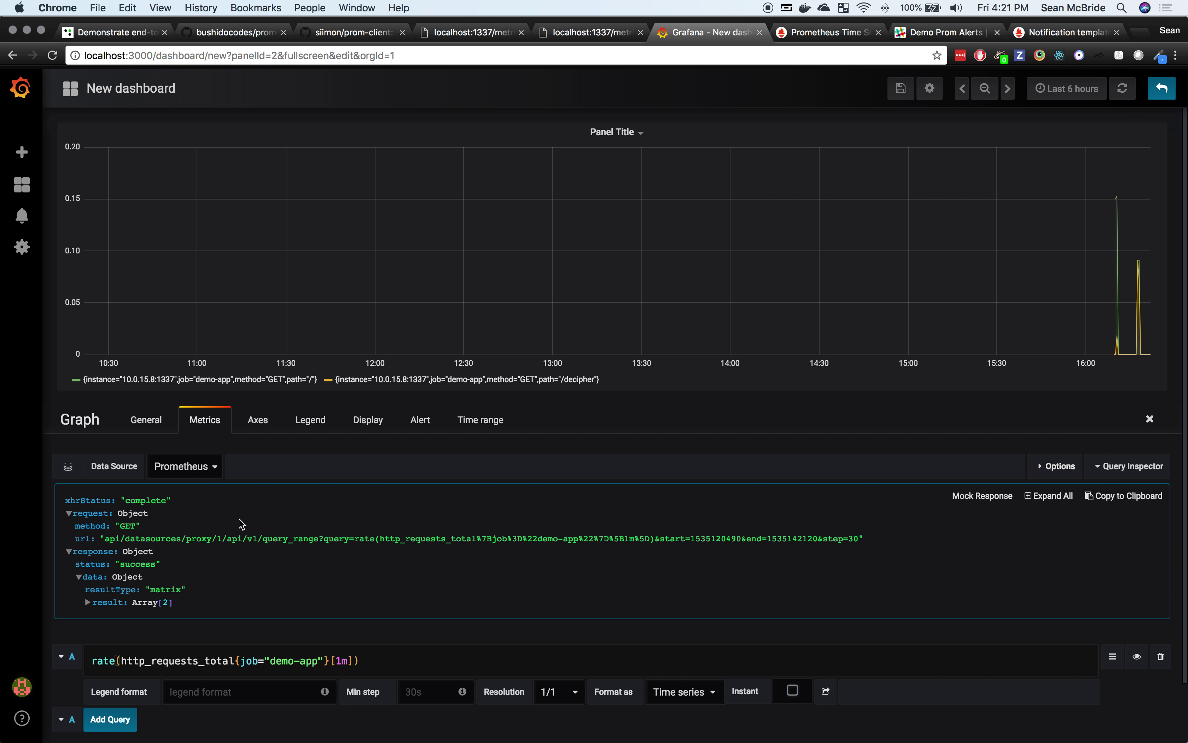
Step: Set the graph's time range to Last 5 minutes, then return to the localhost:1337/metrics tab
{"action": "scroll", "coordinate": [241, 523], "scroll_direction": "down", "scroll_amount": 3}
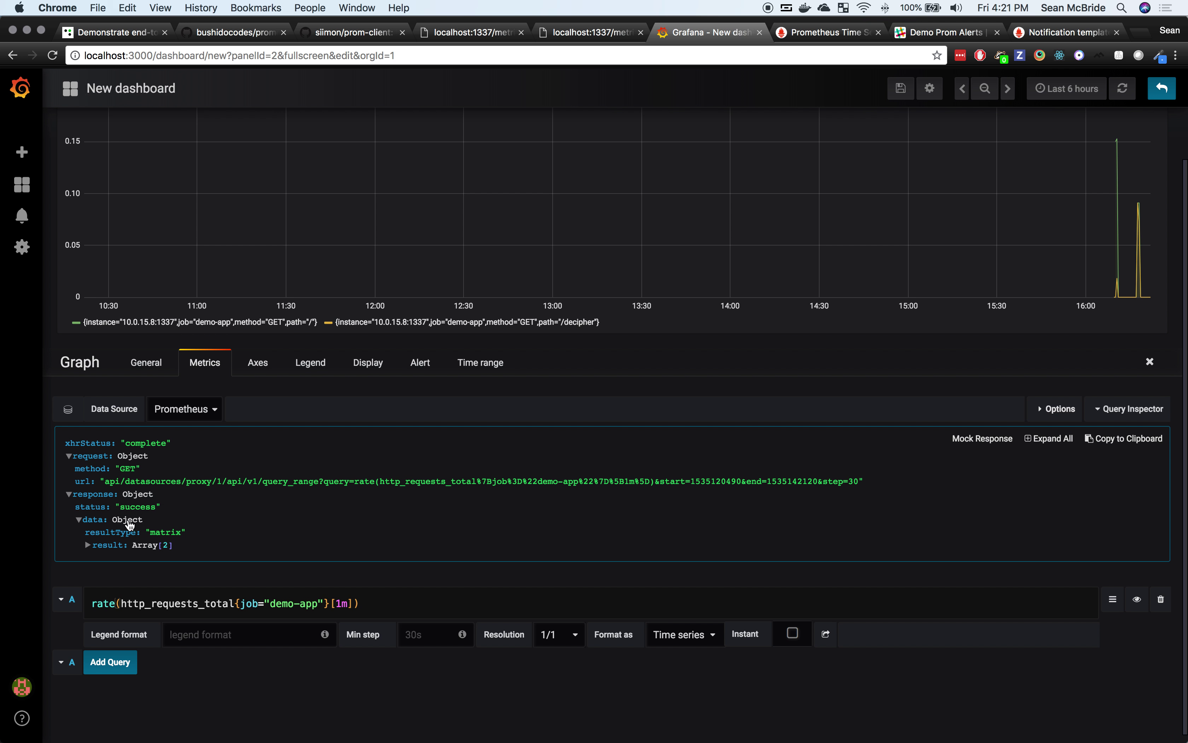
{"action": "scroll", "coordinate": [361, 523], "scroll_direction": "up", "scroll_amount": 3}
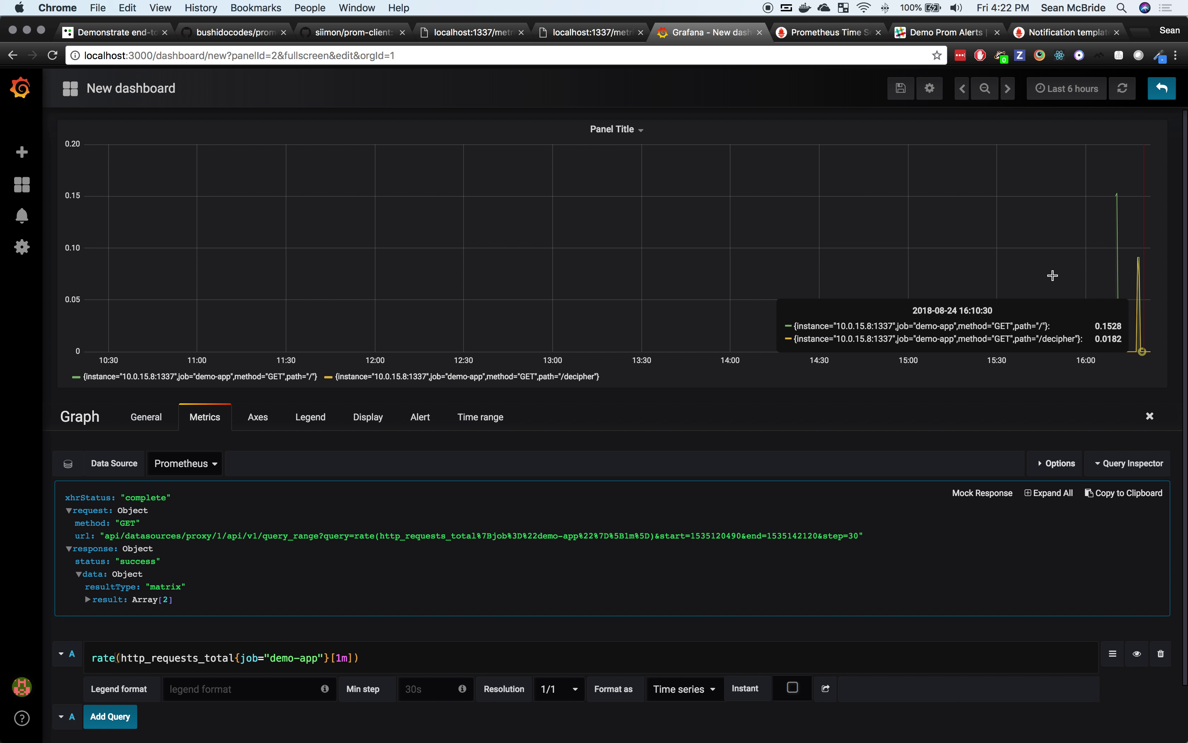
{"action": "left_click", "coordinate": [1066, 91]}
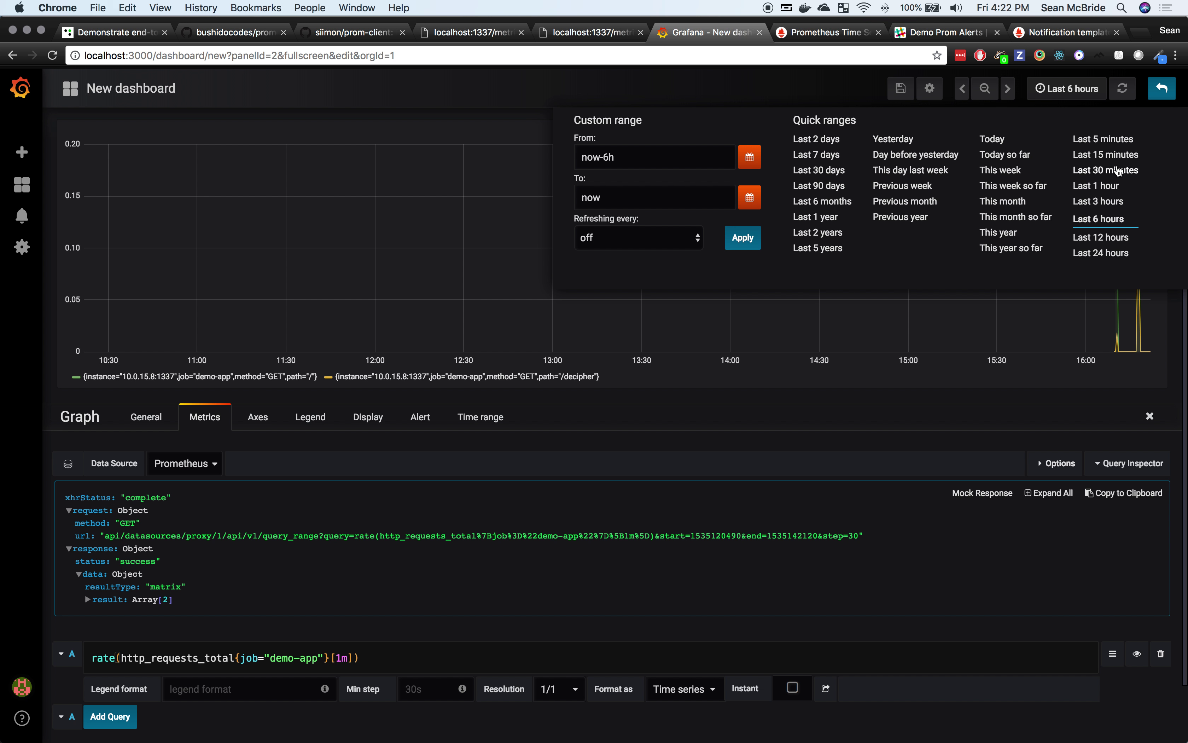
{"action": "left_click", "coordinate": [1111, 141]}
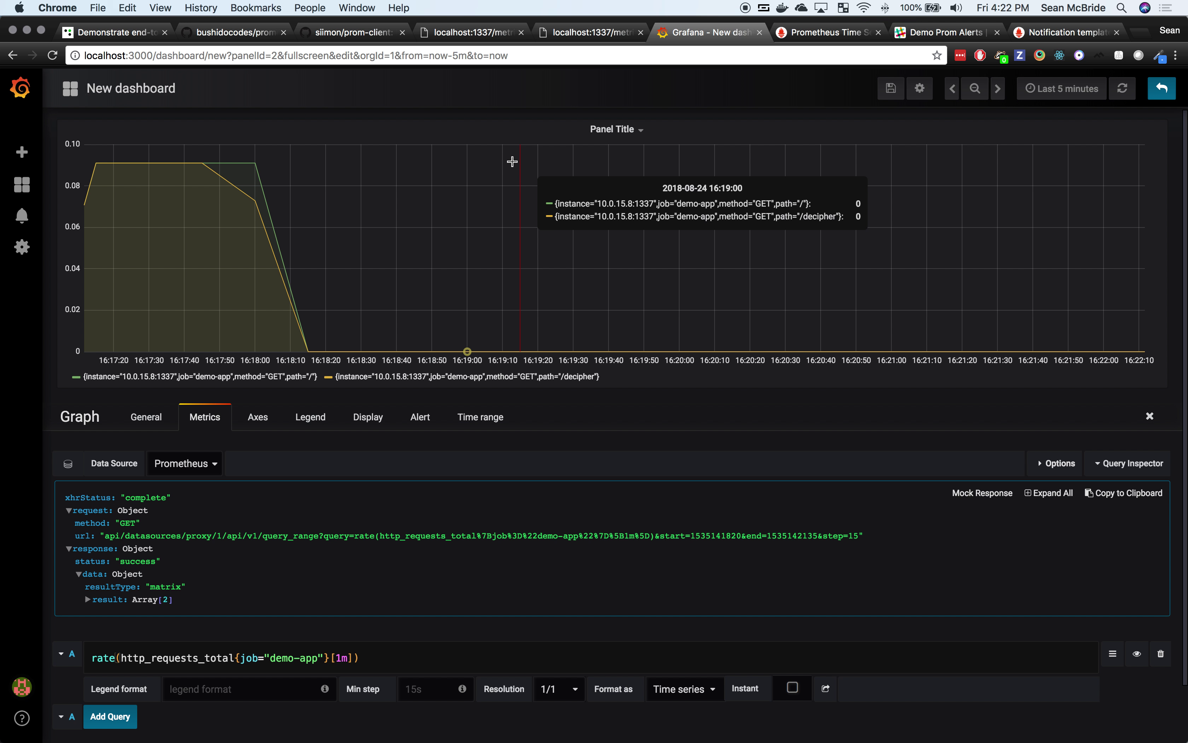
{"action": "left_click", "coordinate": [468, 38]}
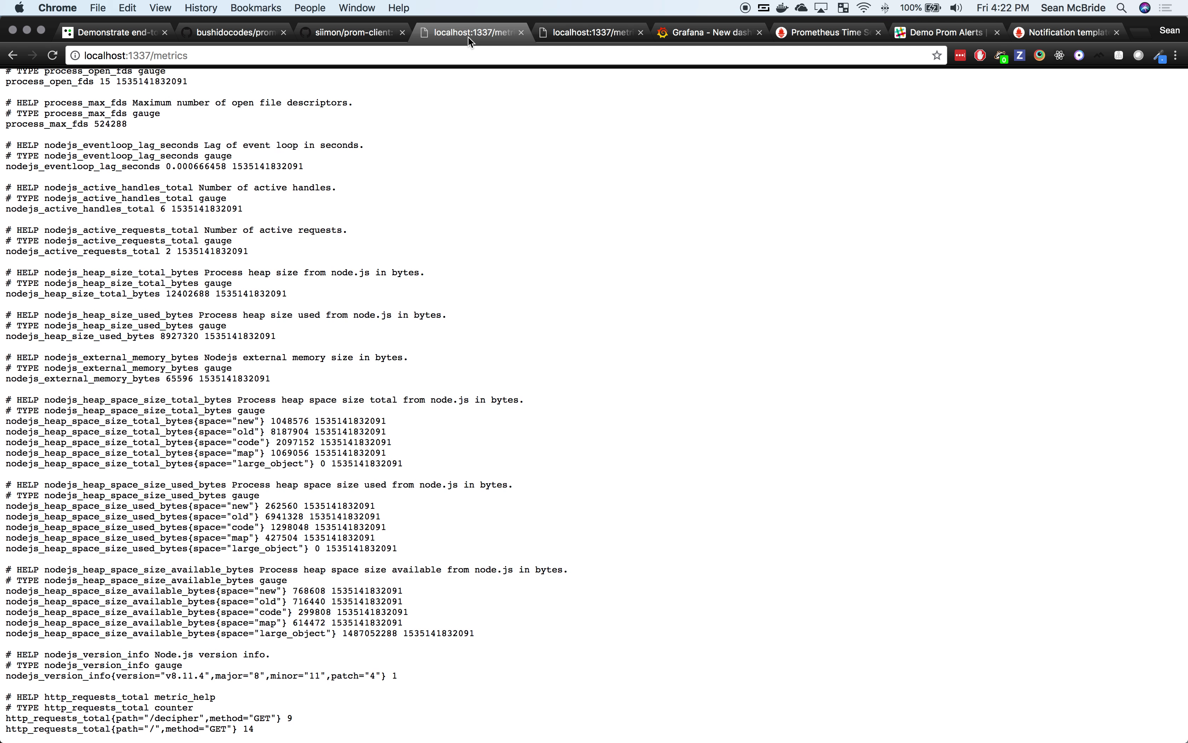
Step: Visit the demo app and reload metrics until /decipher http_requests_total climbs to 109
{"action": "left_click", "coordinate": [11, 56]}
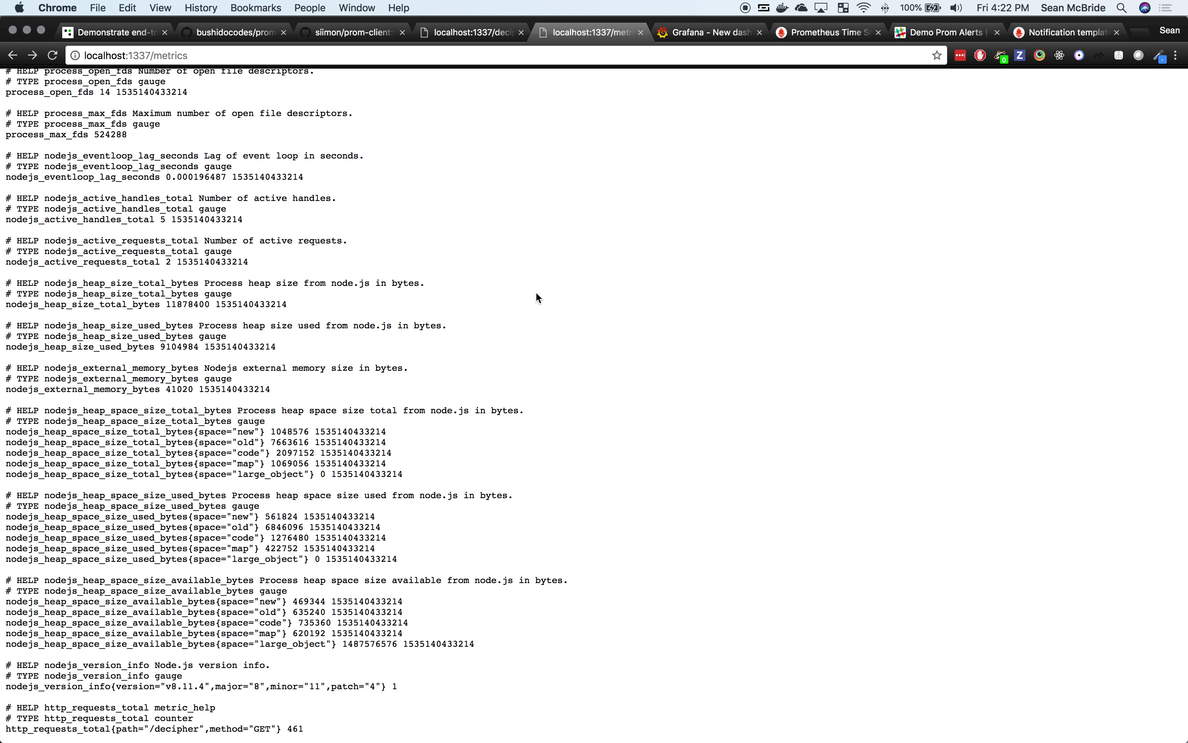
{"action": "key", "text": "super+r"}
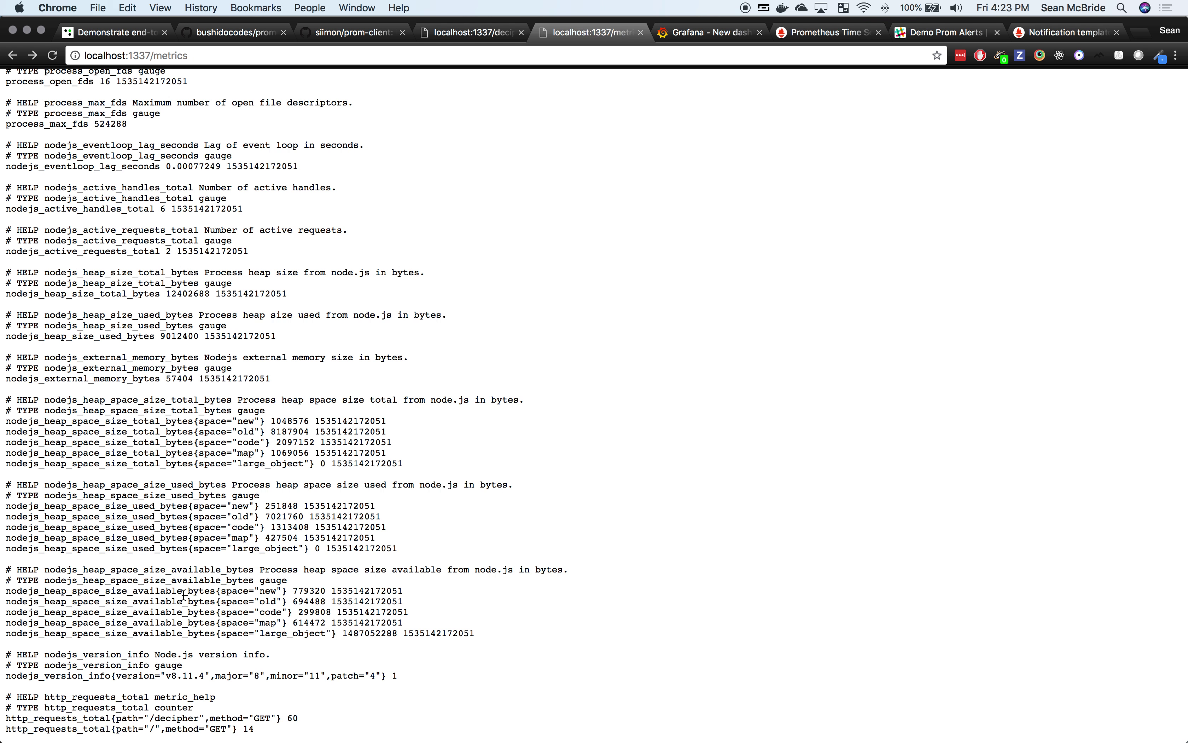
{"action": "left_click_drag", "start_coordinate": [309, 711], "coordinate": [249, 719]}
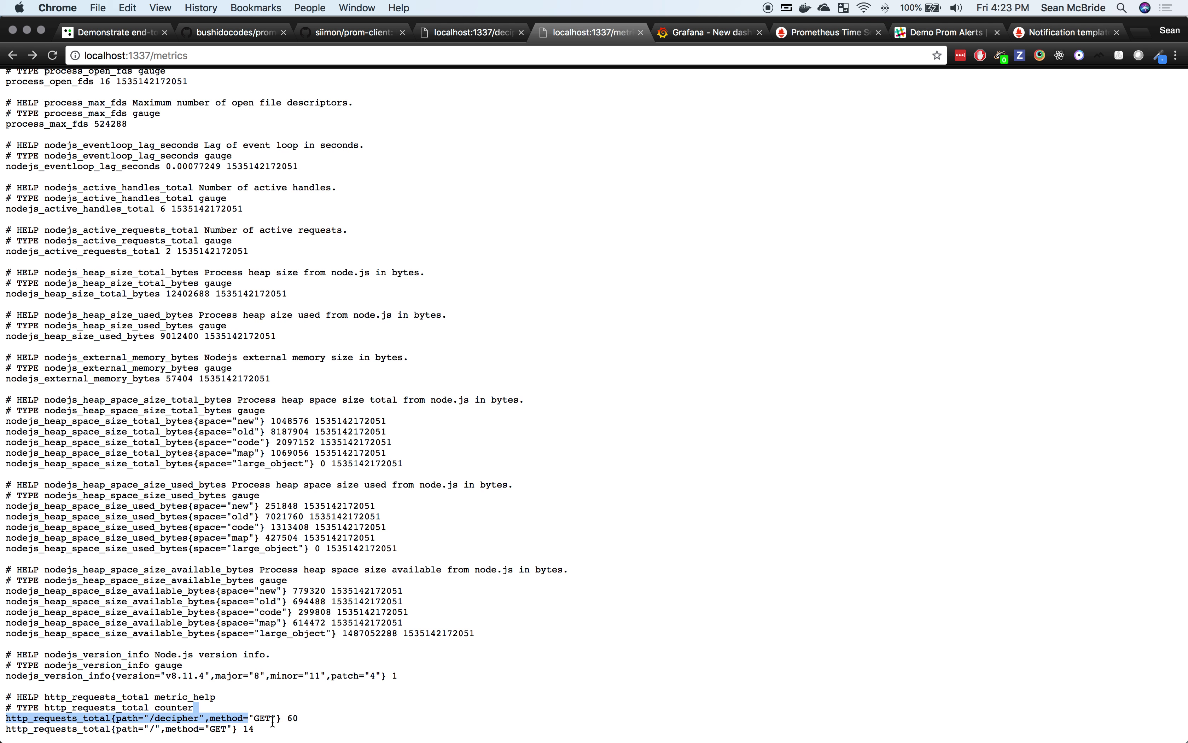
{"action": "left_click", "coordinate": [273, 721]}
{"action": "key", "text": "super+r"}
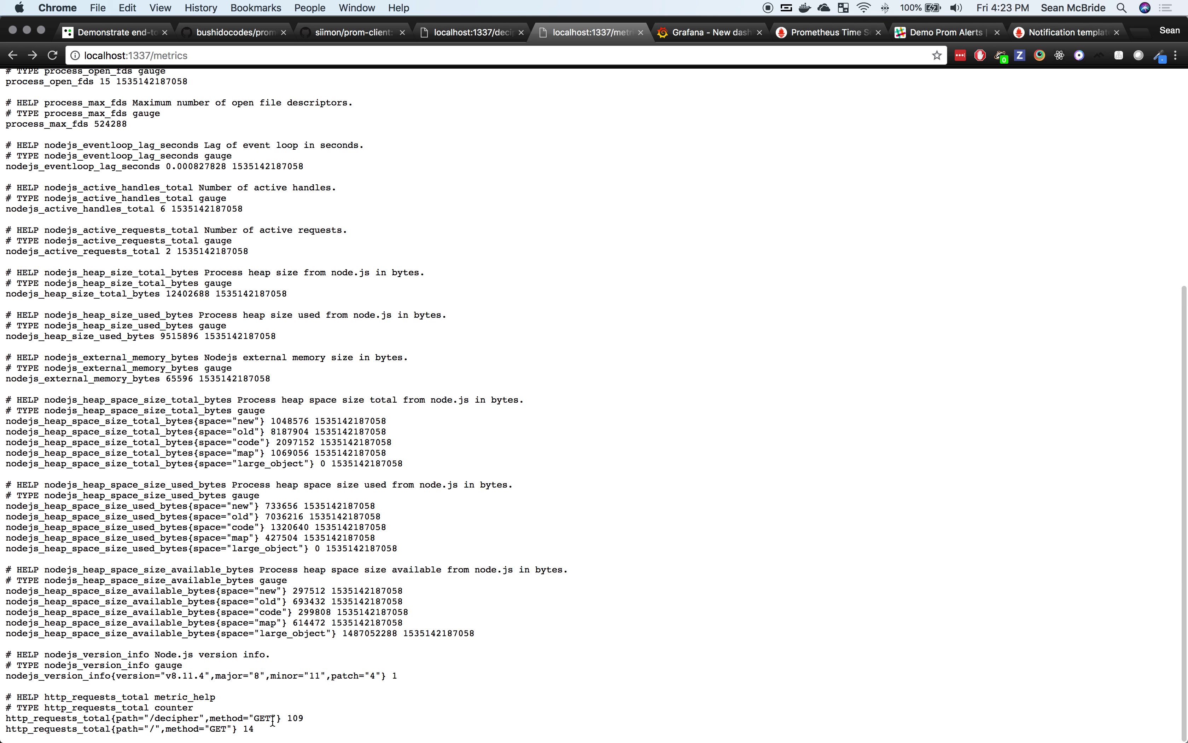
Step: Refresh the Grafana request-rate graph and read the /decipher series' latest value, about 1.8
{"action": "left_click", "coordinate": [717, 37]}
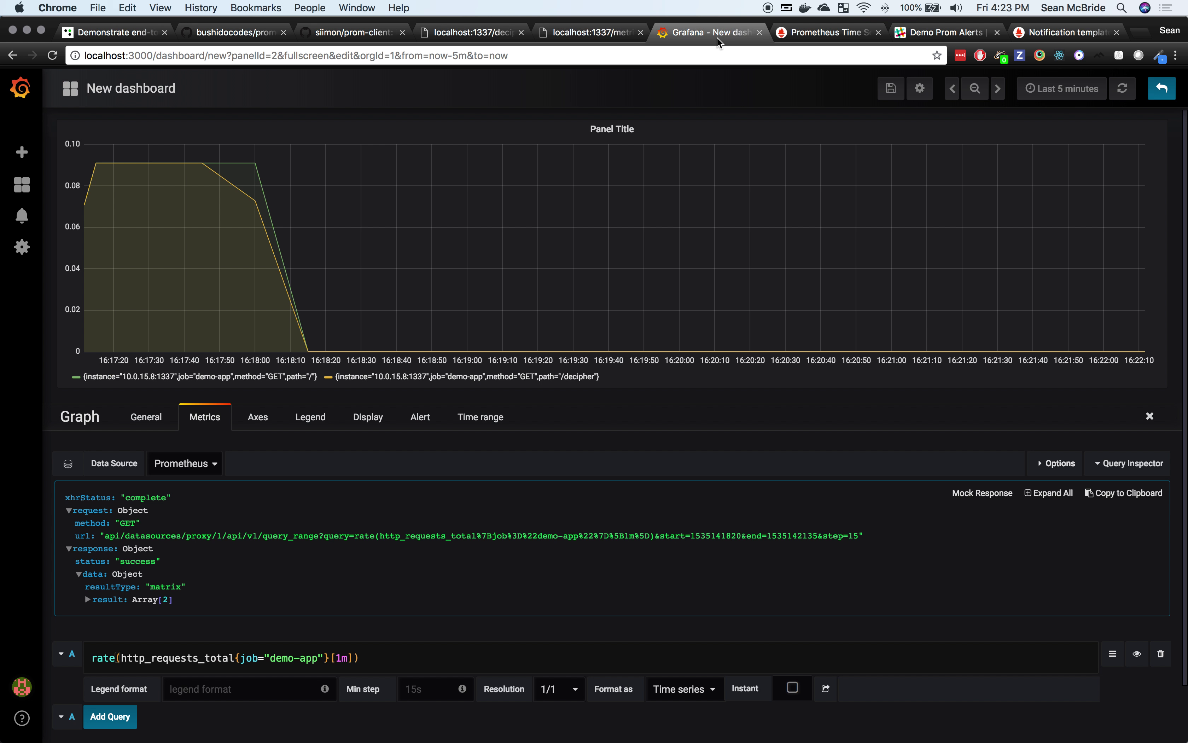
{"action": "left_click", "coordinate": [1123, 90]}
{"action": "mouse_move", "coordinate": [1141, 167]}
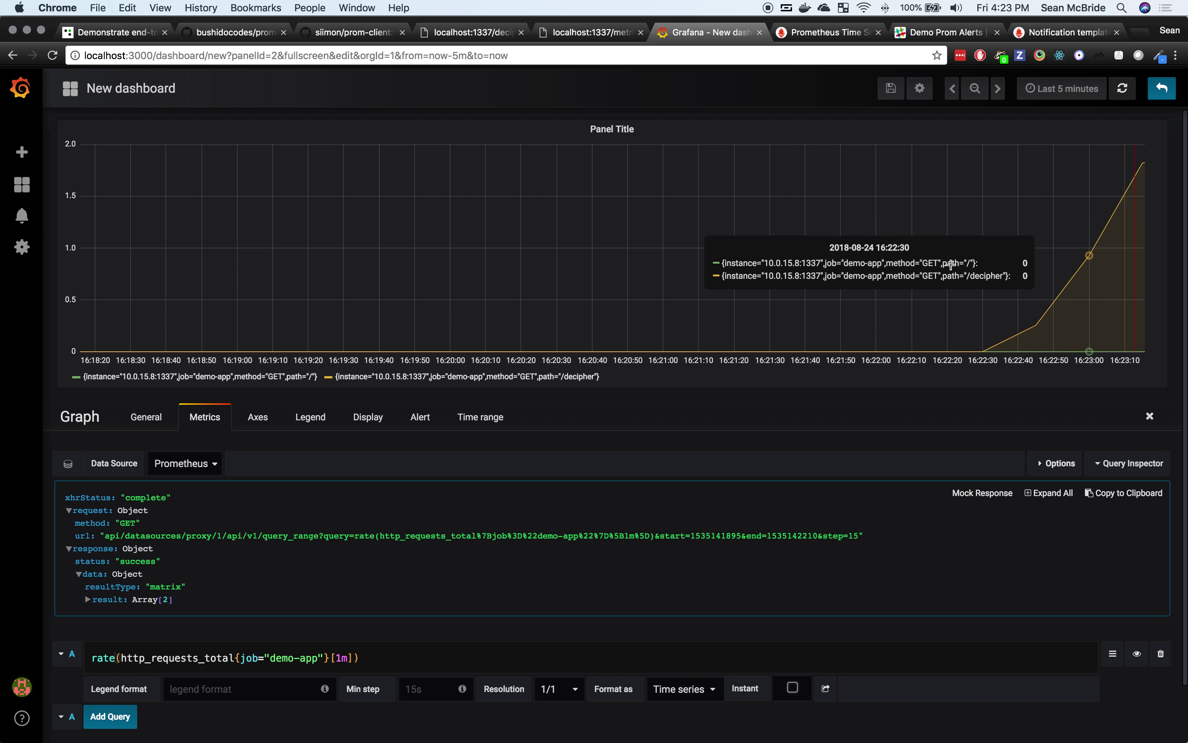
Step: Reload the Prometheus alerts, expand high_requests_count, then visit the demo app's decipher page
{"action": "left_click", "coordinate": [823, 30]}
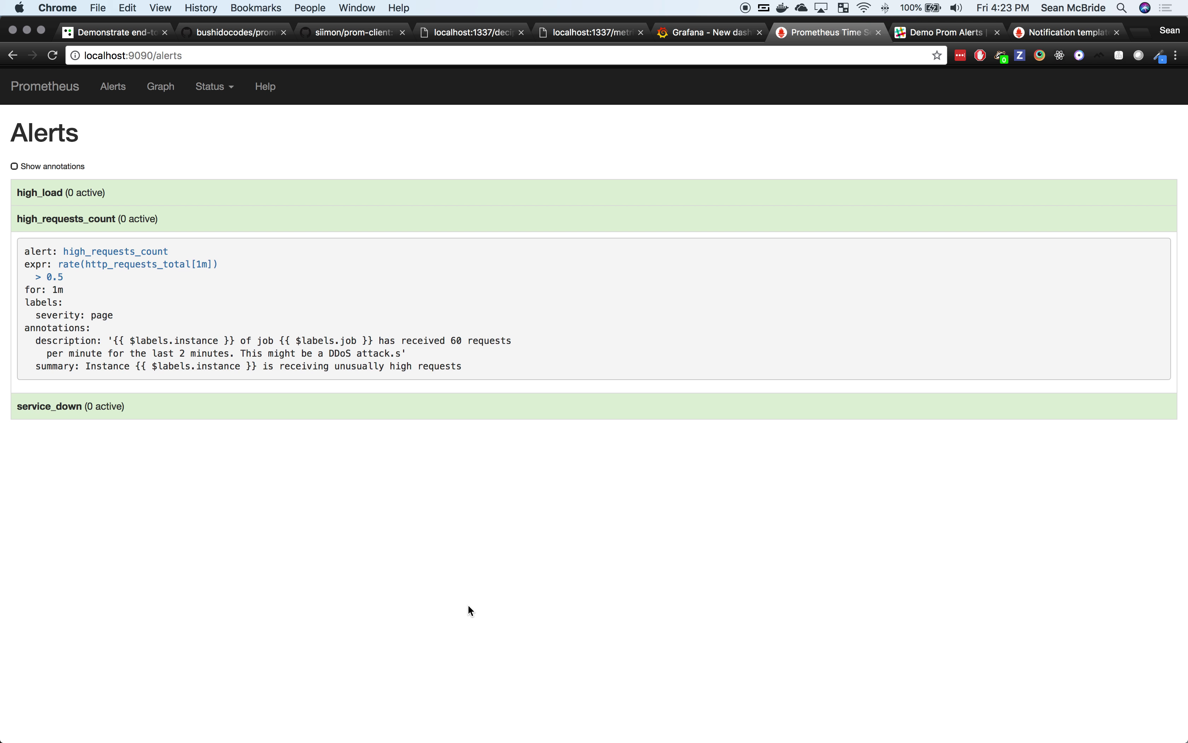
{"action": "key", "text": "super+r"}
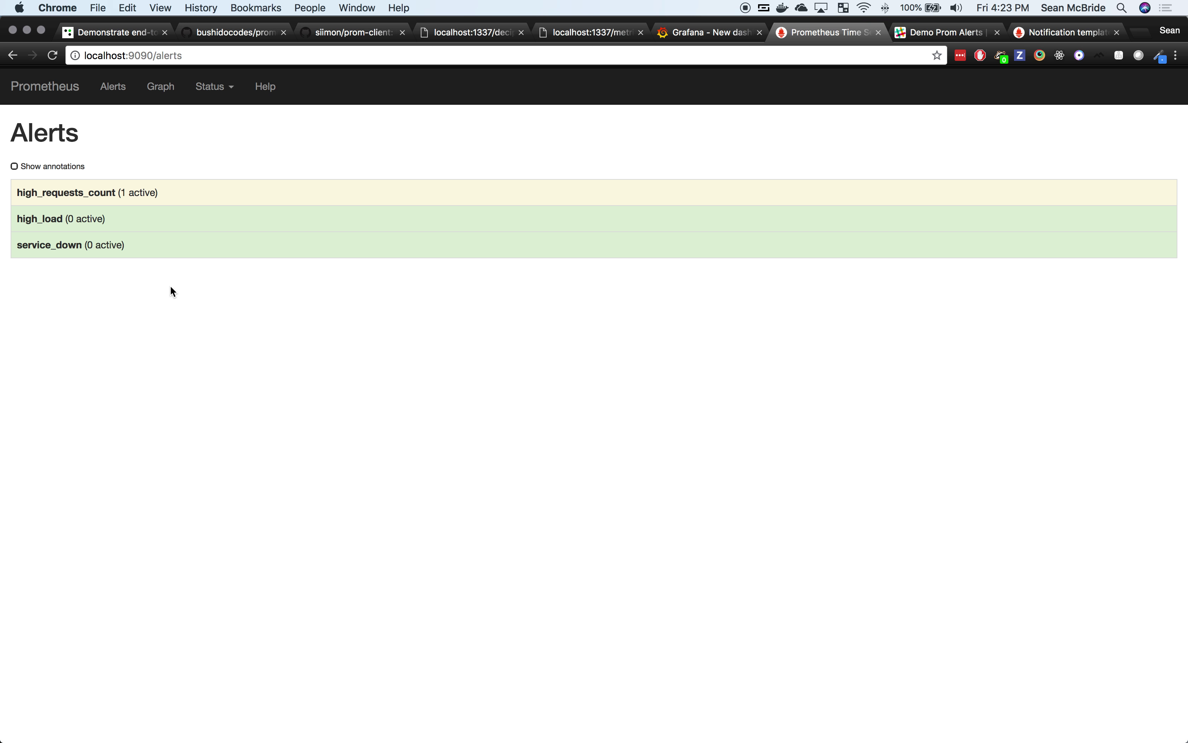
{"action": "left_click", "coordinate": [145, 196]}
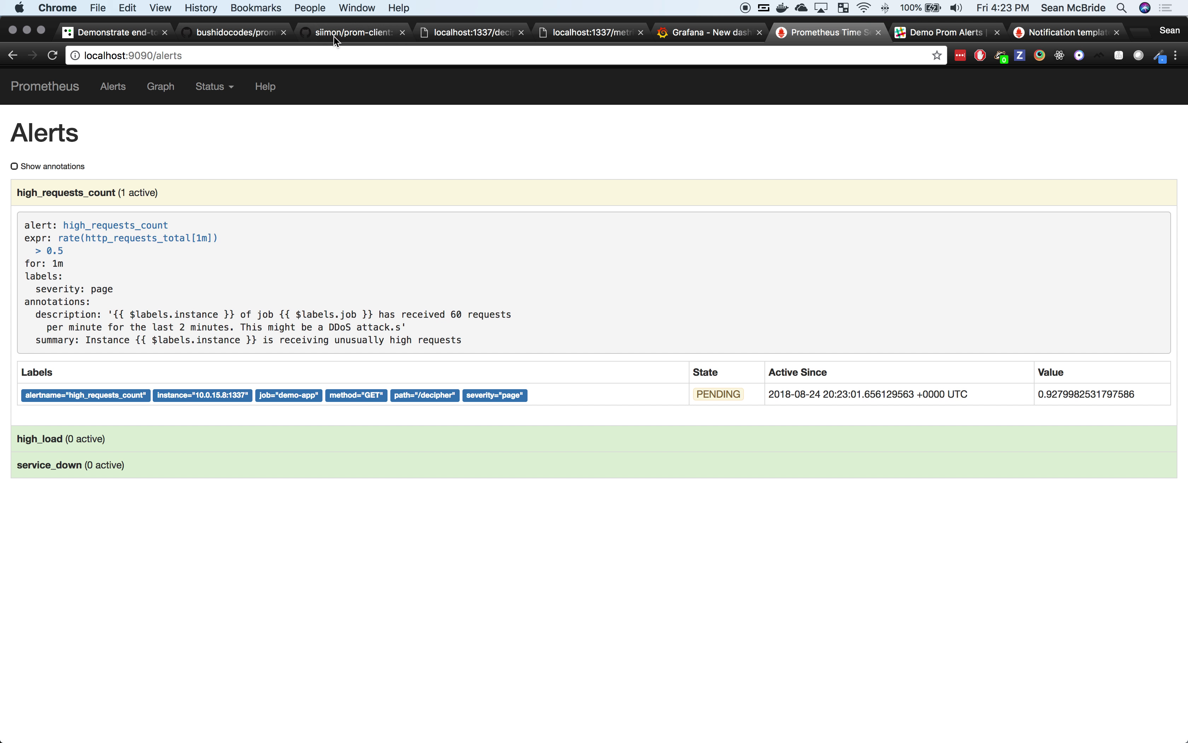
{"action": "left_click", "coordinate": [228, 35]}
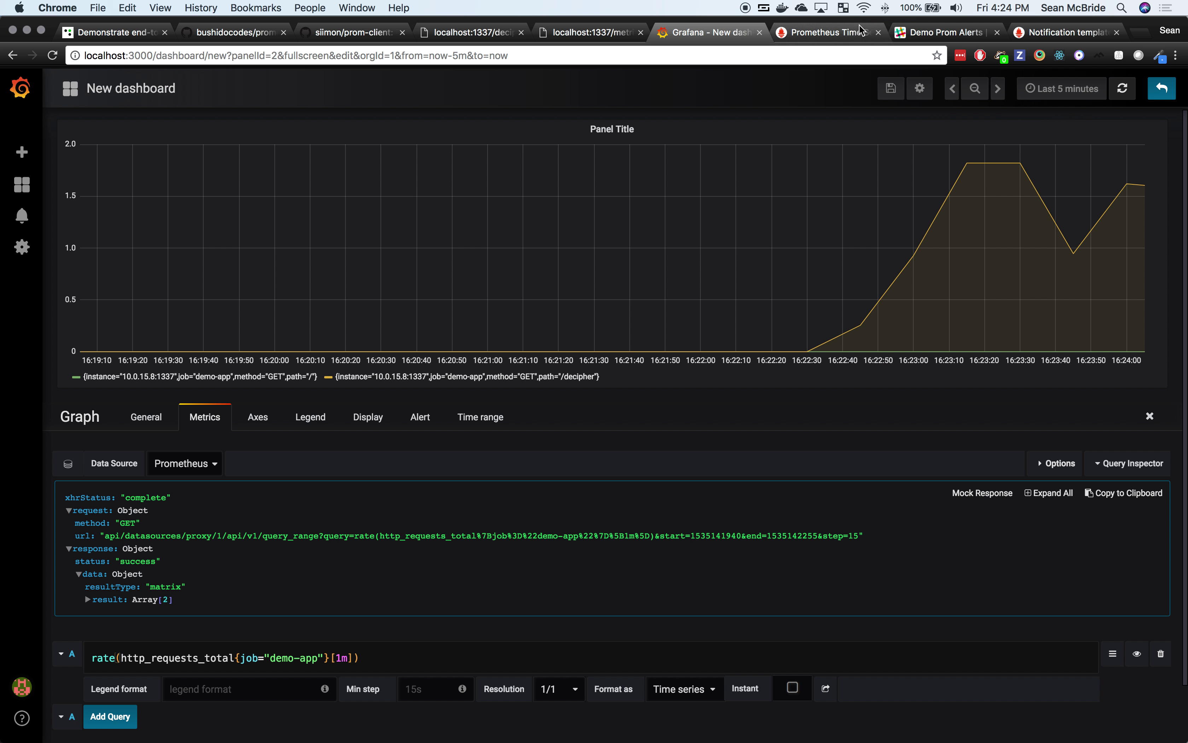
Step: Back on Prometheus Alerts, highlight the State column, expand high_requests_count and reload for the latest state
{"action": "left_click", "coordinate": [816, 32]}
{"action": "double_click", "coordinate": [753, 365]}
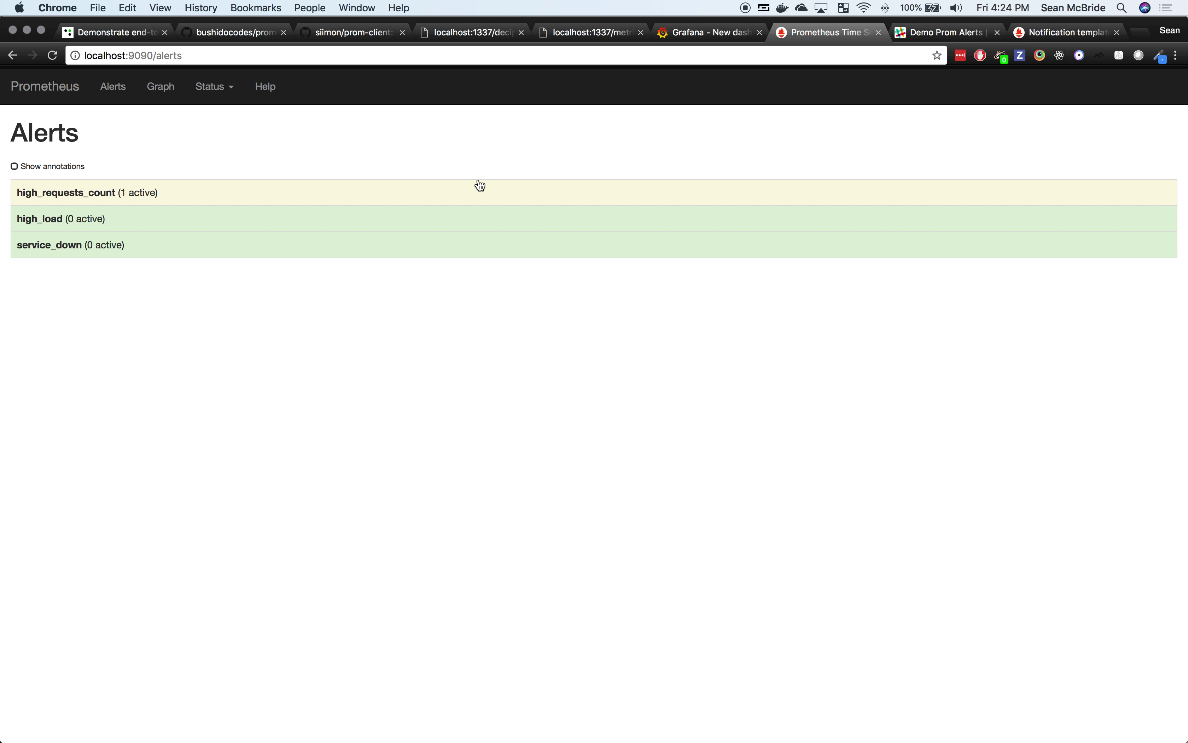
{"action": "left_click", "coordinate": [480, 185]}
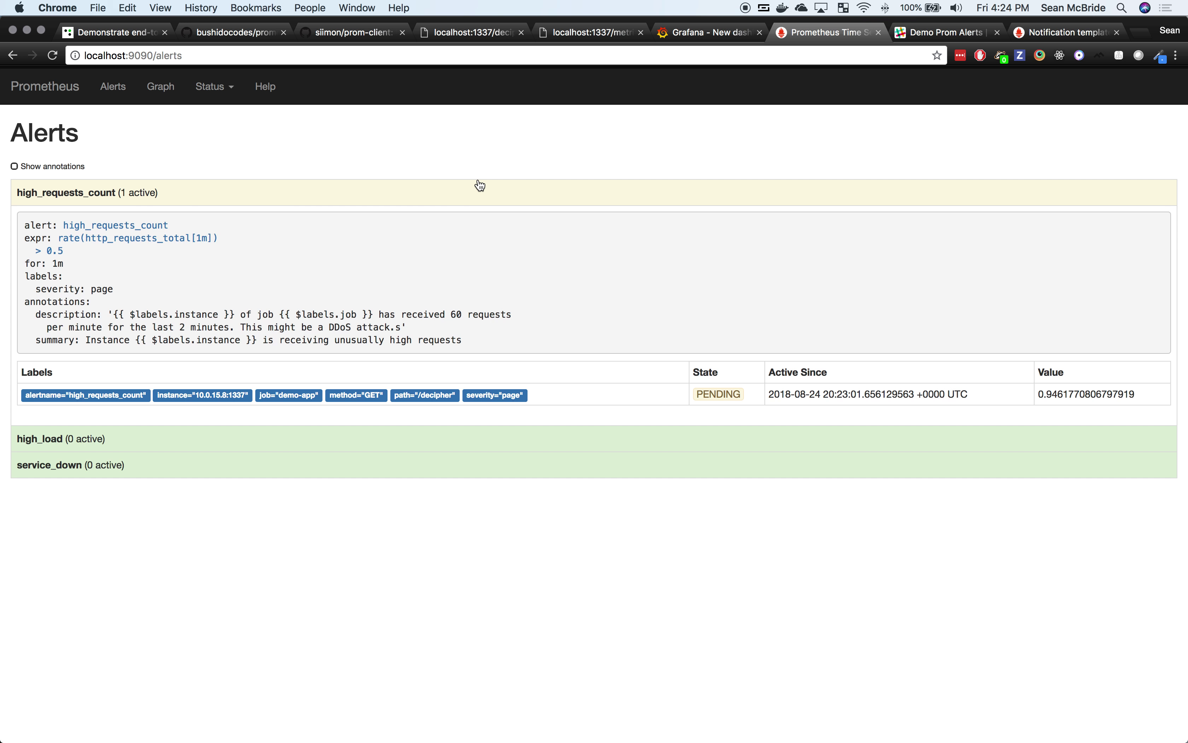
{"action": "key", "text": "super+r"}
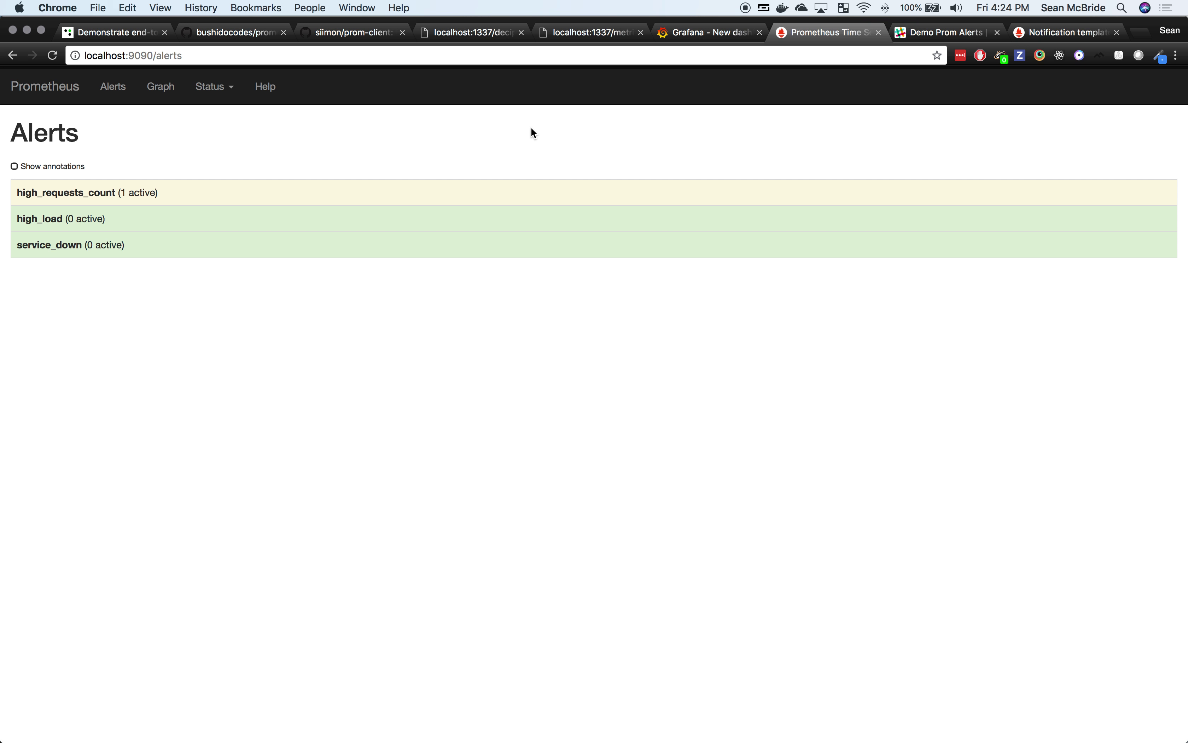
Step: Reload to show high_requests_count FIRING with its details expanded, then switch to Slack
{"action": "key", "text": "super+r"}
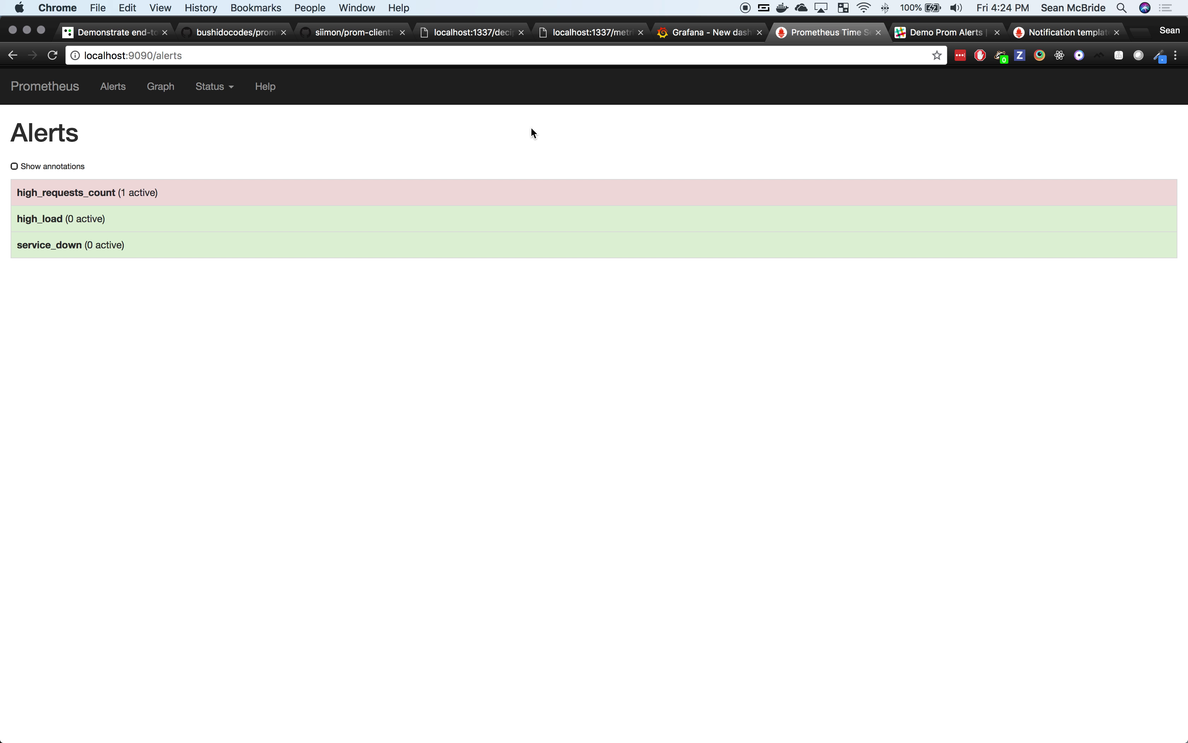
{"action": "left_click", "coordinate": [420, 196]}
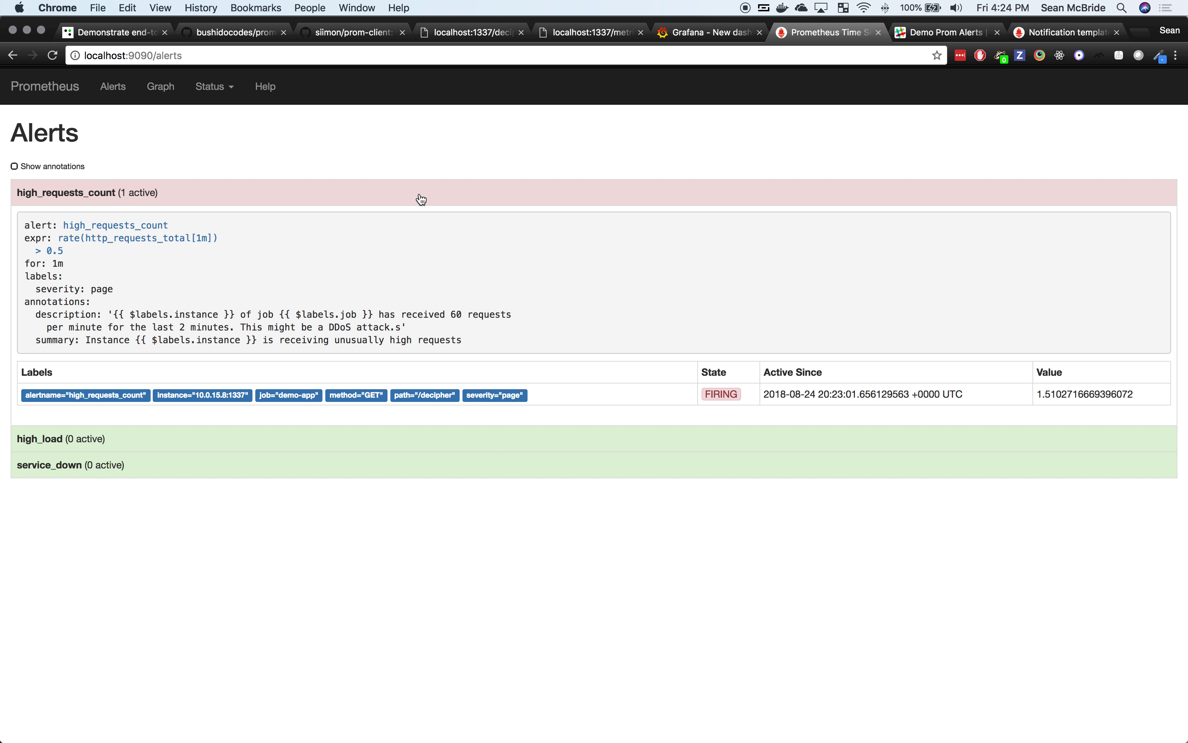
{"action": "double_click", "coordinate": [728, 396]}
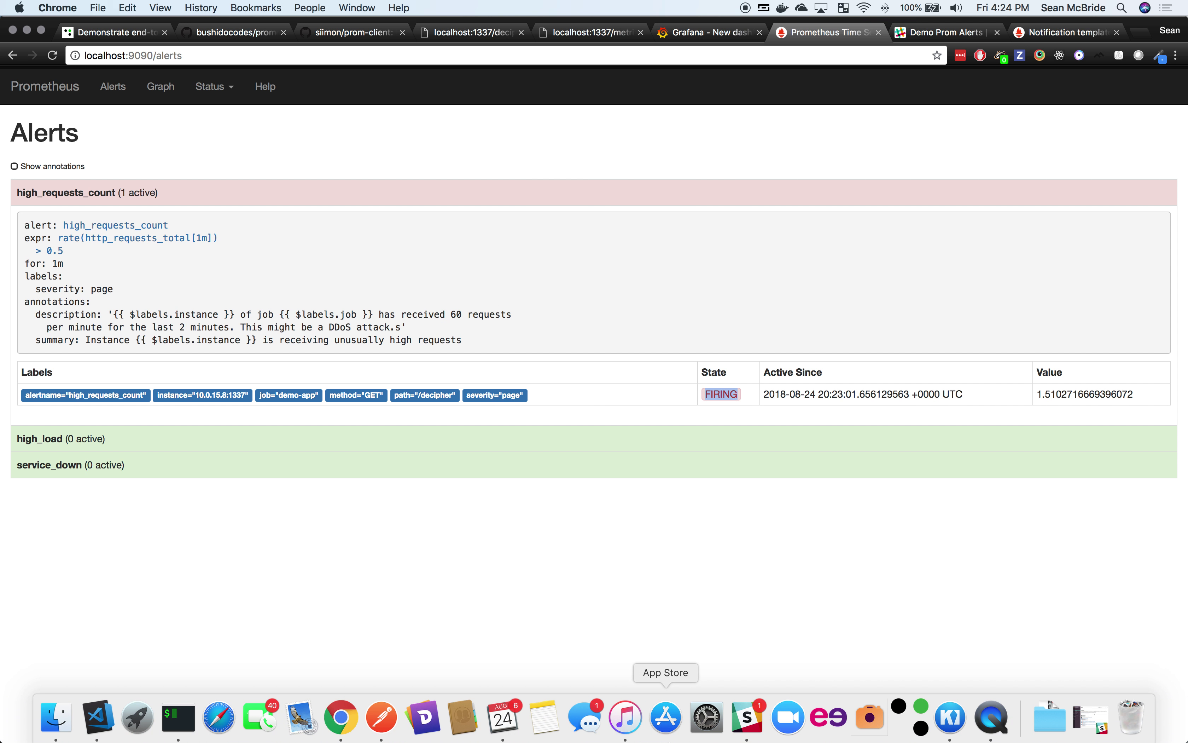
{"action": "left_click", "coordinate": [738, 731]}
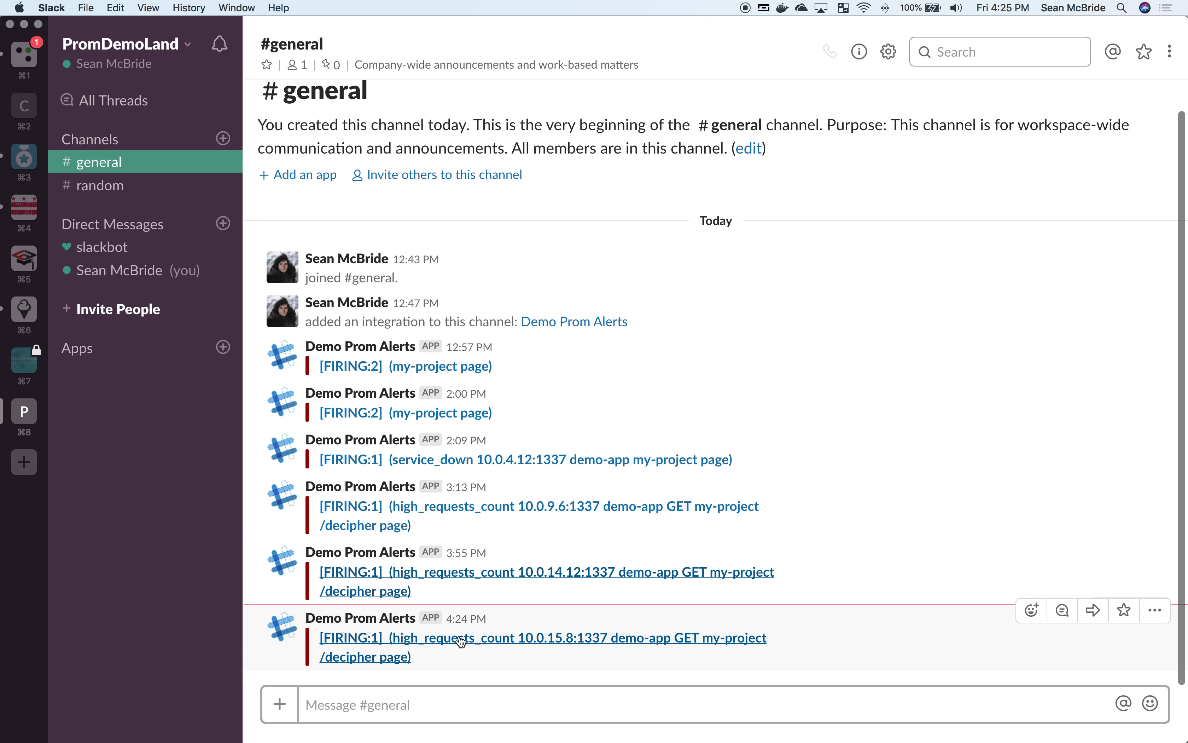
Step: Follow the link in the 4:24 PM [FIRING:1] high_requests_count Slack message
{"action": "left_click", "coordinate": [461, 641]}
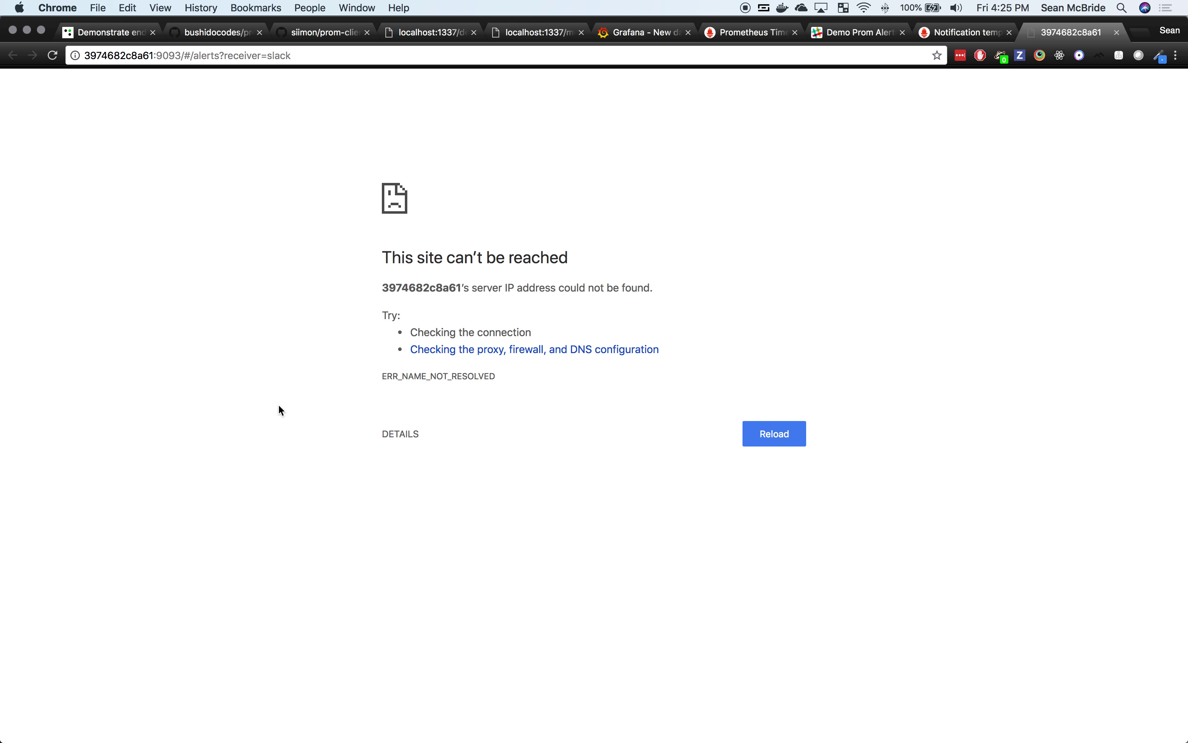
Step: View the Alertmanager alerts list on localhost:9093, re-follow the Slack alert link, then close that tab
{"action": "left_click", "coordinate": [314, 95]}
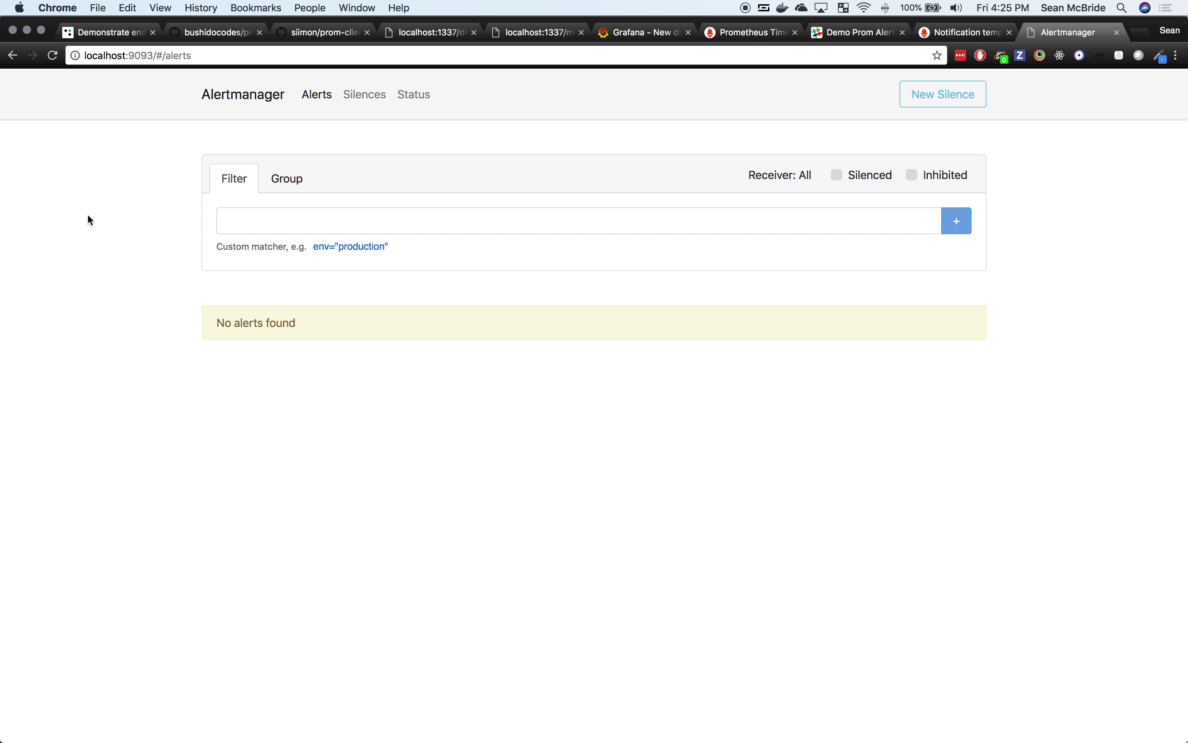
{"action": "key", "text": "super+Tab"}
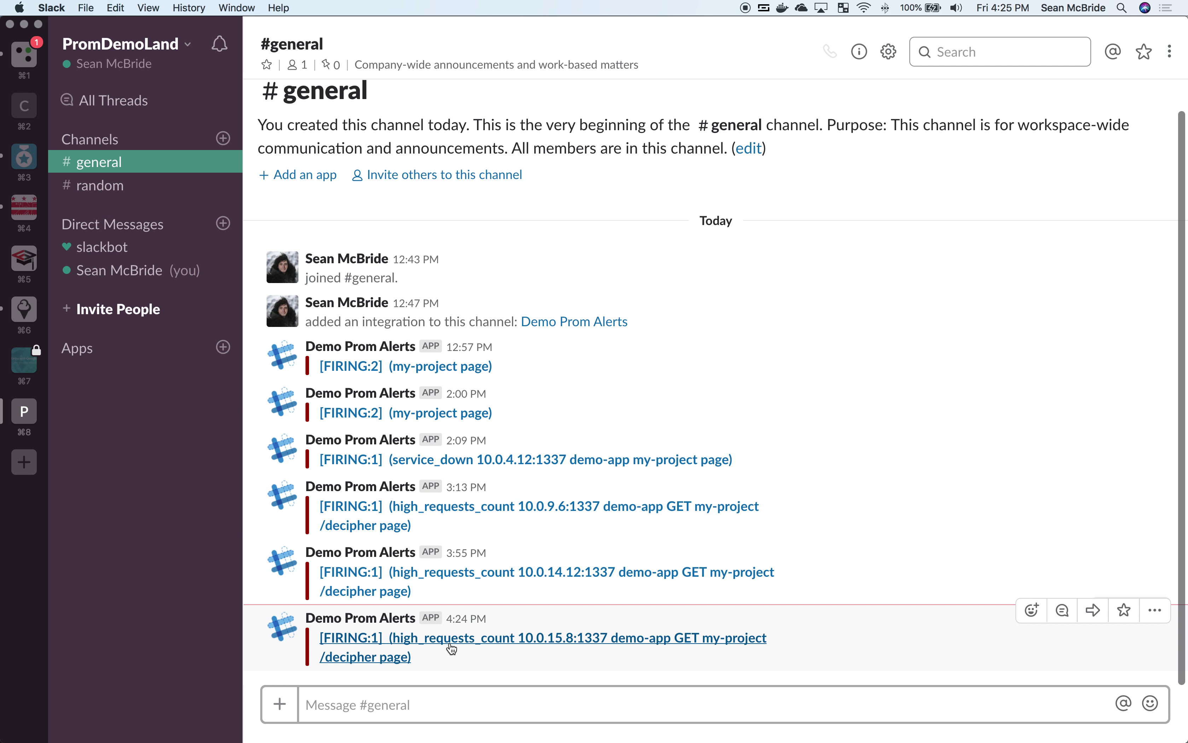
{"action": "left_click", "coordinate": [453, 650]}
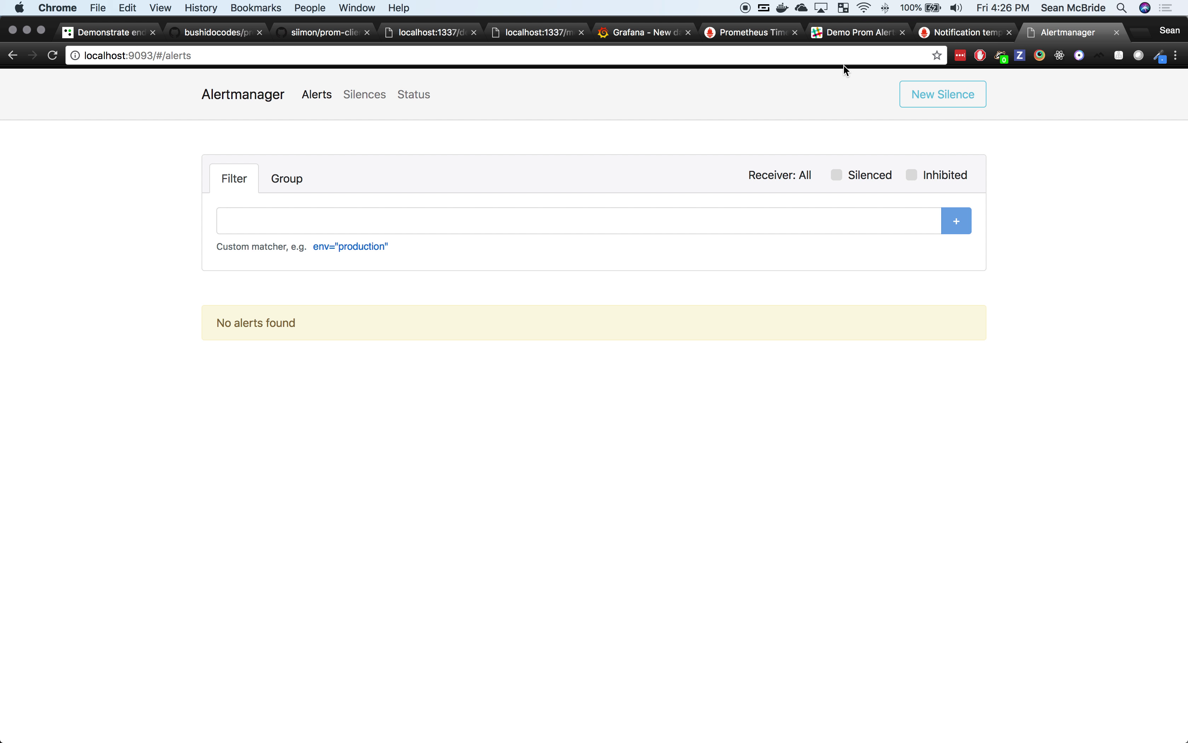
{"action": "left_click", "coordinate": [1120, 33]}
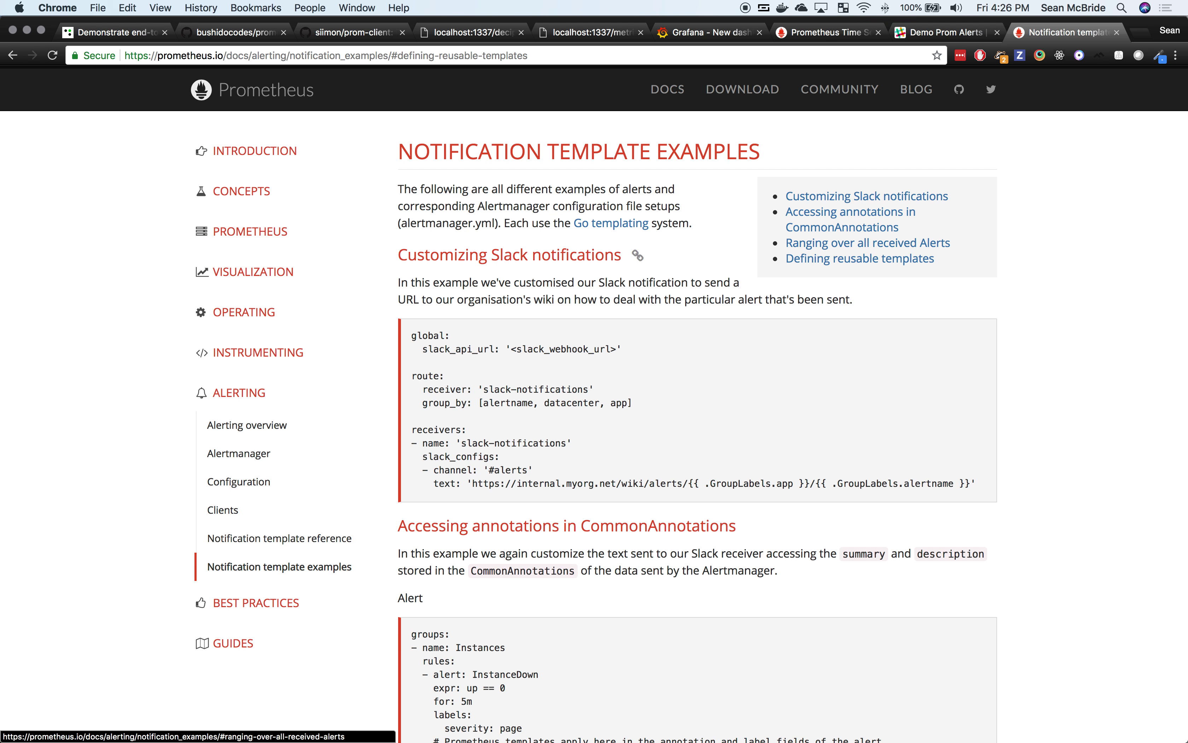
Step: Read through the Notification Template Examples page for Slack notifications, then return to Slack
{"action": "left_click_drag", "start_coordinate": [414, 150], "coordinate": [652, 151]}
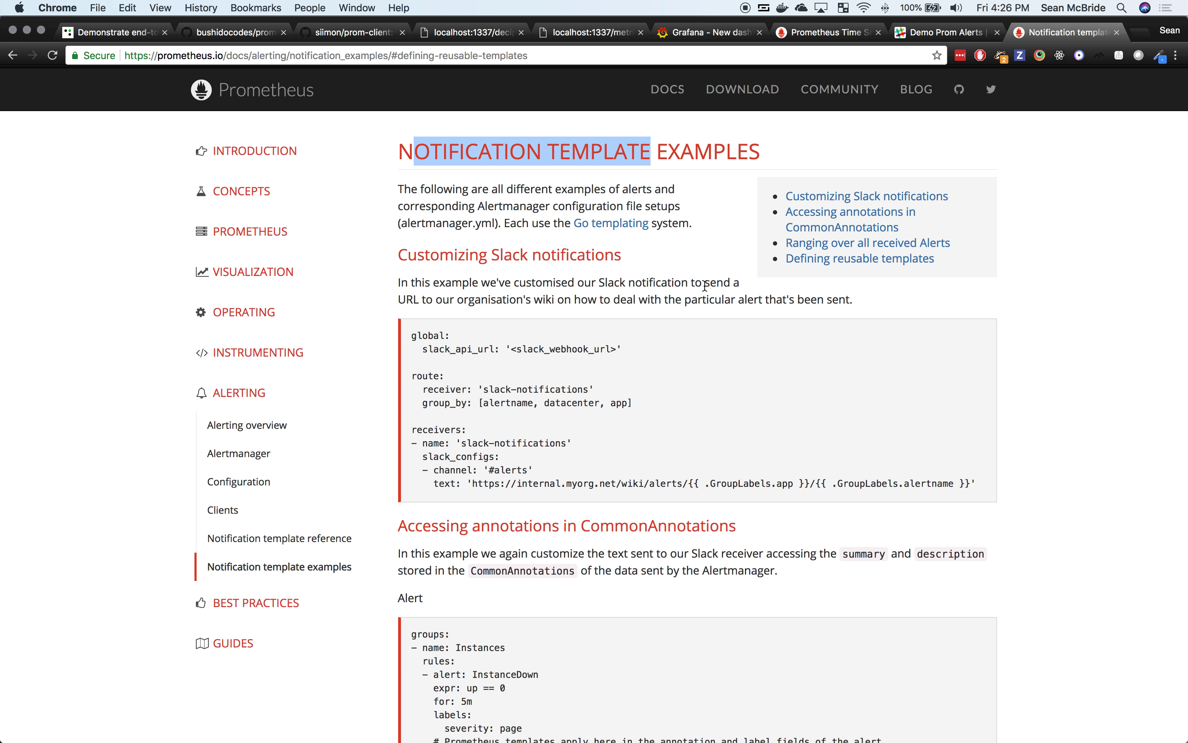
{"action": "scroll", "coordinate": [705, 285], "scroll_direction": "down", "scroll_amount": 6}
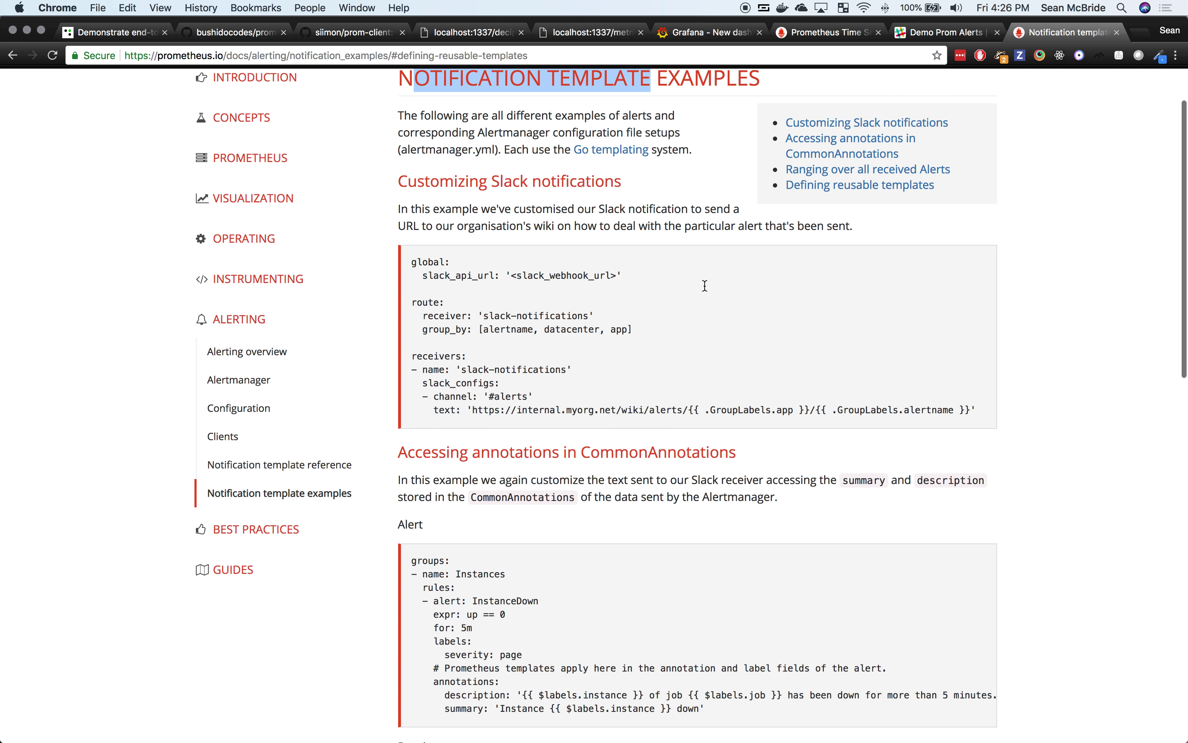
{"action": "scroll", "coordinate": [704, 286], "scroll_direction": "down", "scroll_amount": 7}
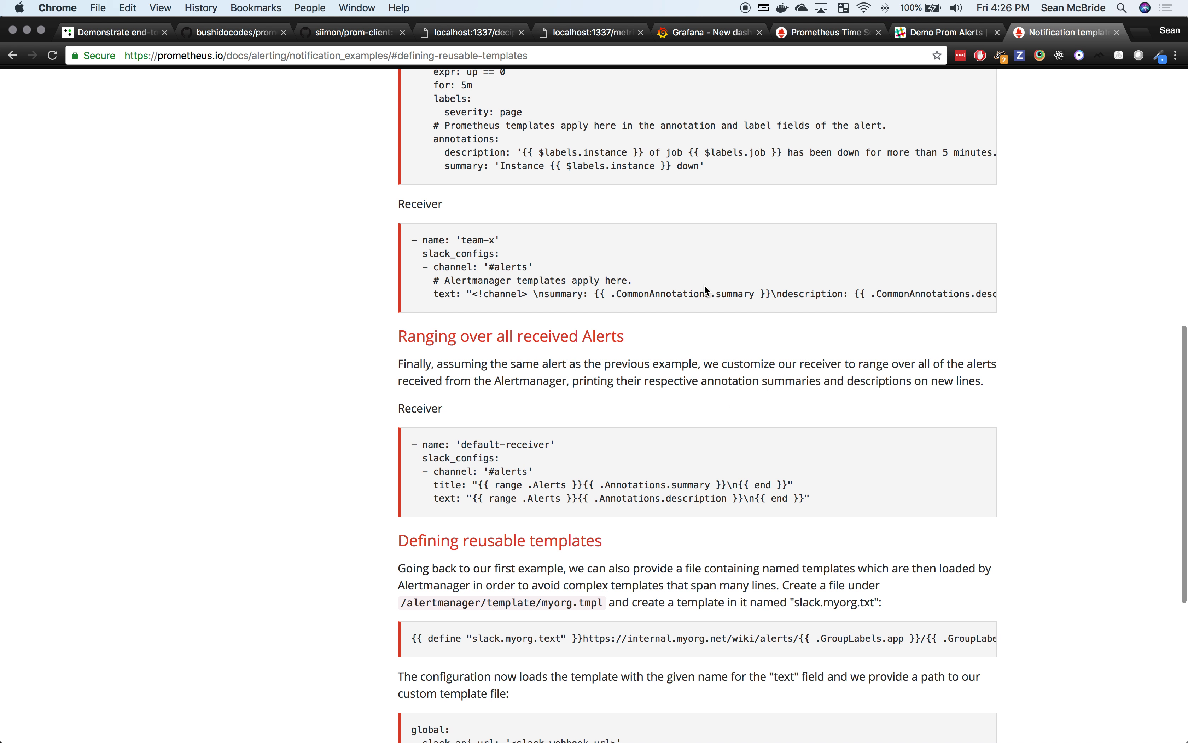
{"action": "right_click", "coordinate": [705, 287]}
{"action": "left_click", "coordinate": [589, 407]}
{"action": "scroll", "coordinate": [588, 407], "scroll_direction": "down", "scroll_amount": 1}
{"action": "scroll", "coordinate": [588, 405], "scroll_direction": "down", "scroll_amount": 7}
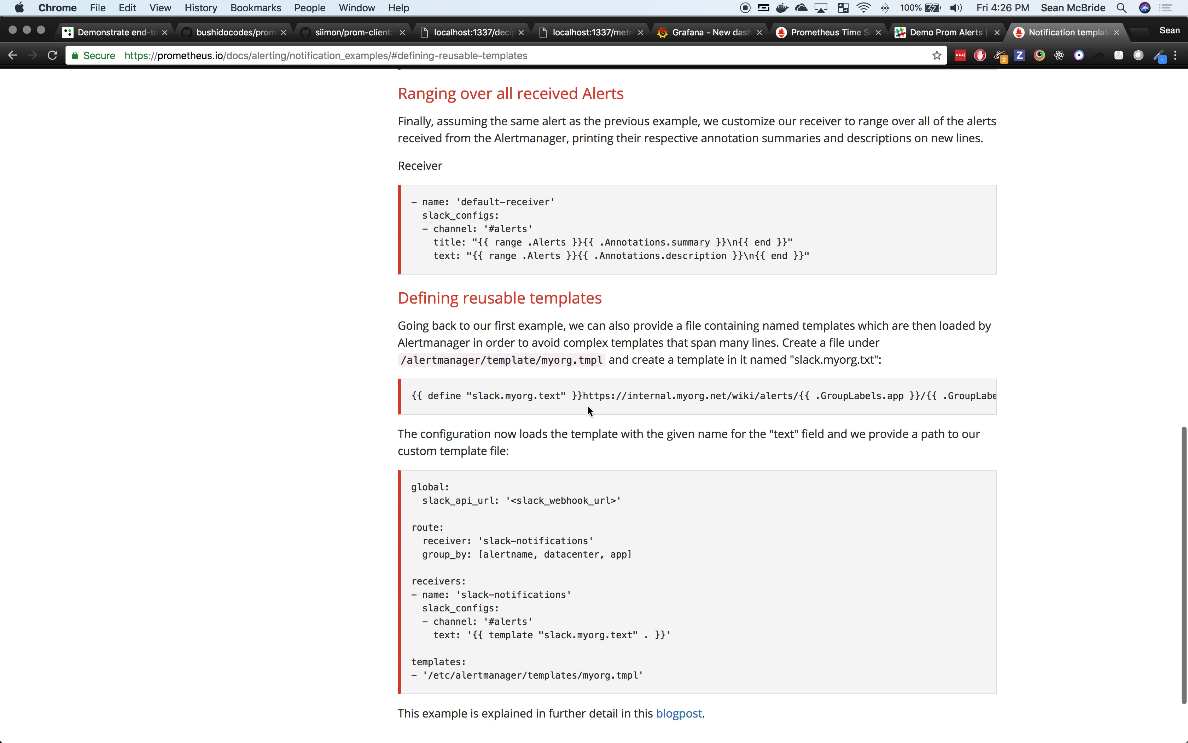
{"action": "scroll", "coordinate": [587, 405], "scroll_direction": "up", "scroll_amount": 2}
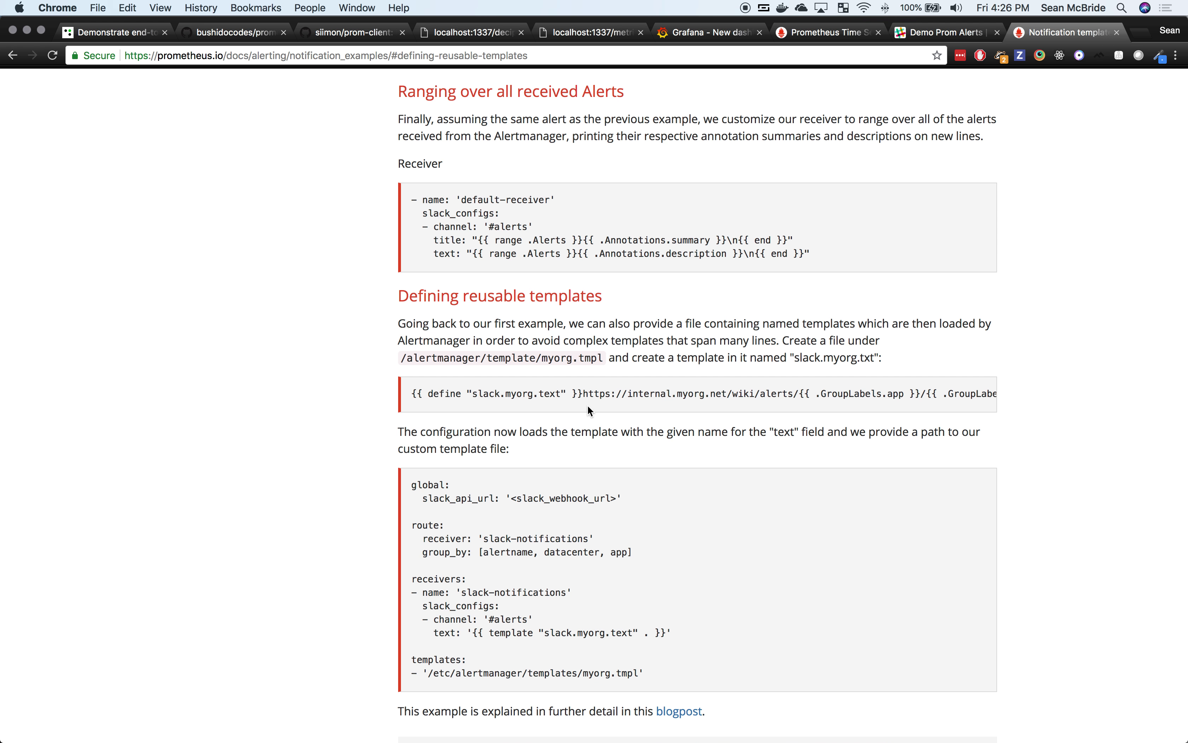
{"action": "scroll", "coordinate": [588, 405], "scroll_direction": "up", "scroll_amount": 20}
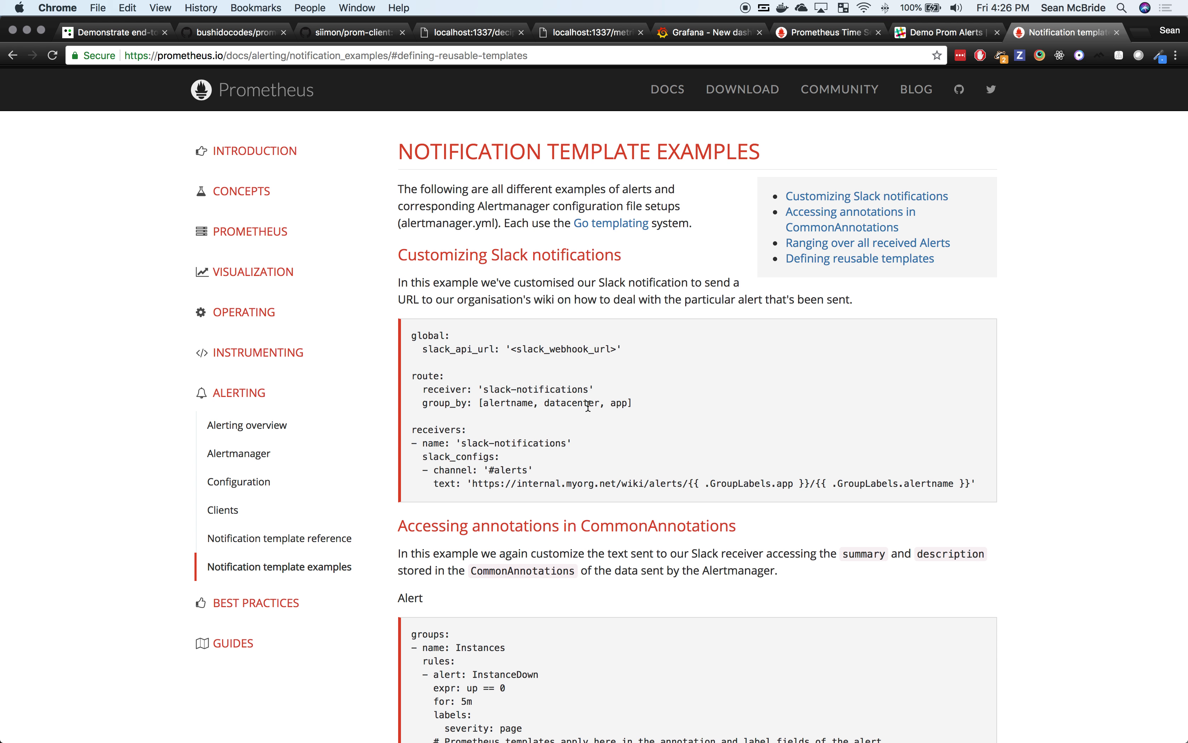
{"action": "key", "text": "super+Tab"}
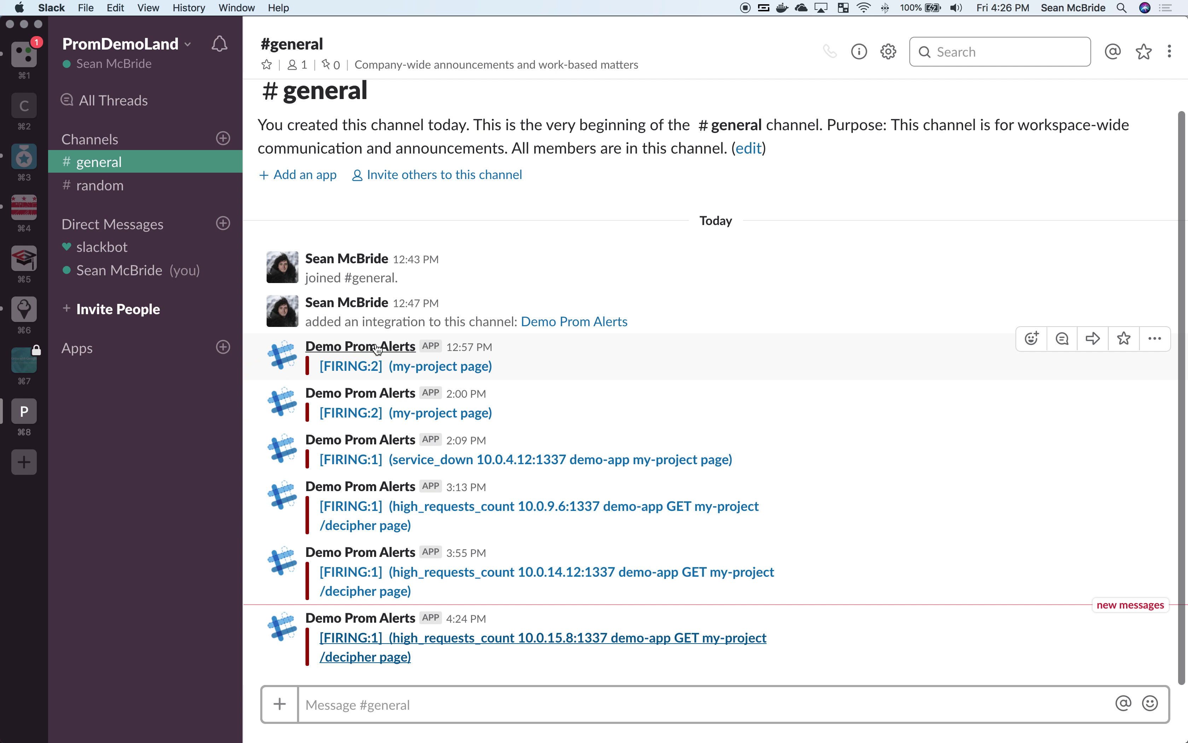
{"action": "left_click_drag", "start_coordinate": [298, 351], "coordinate": [225, 396]}
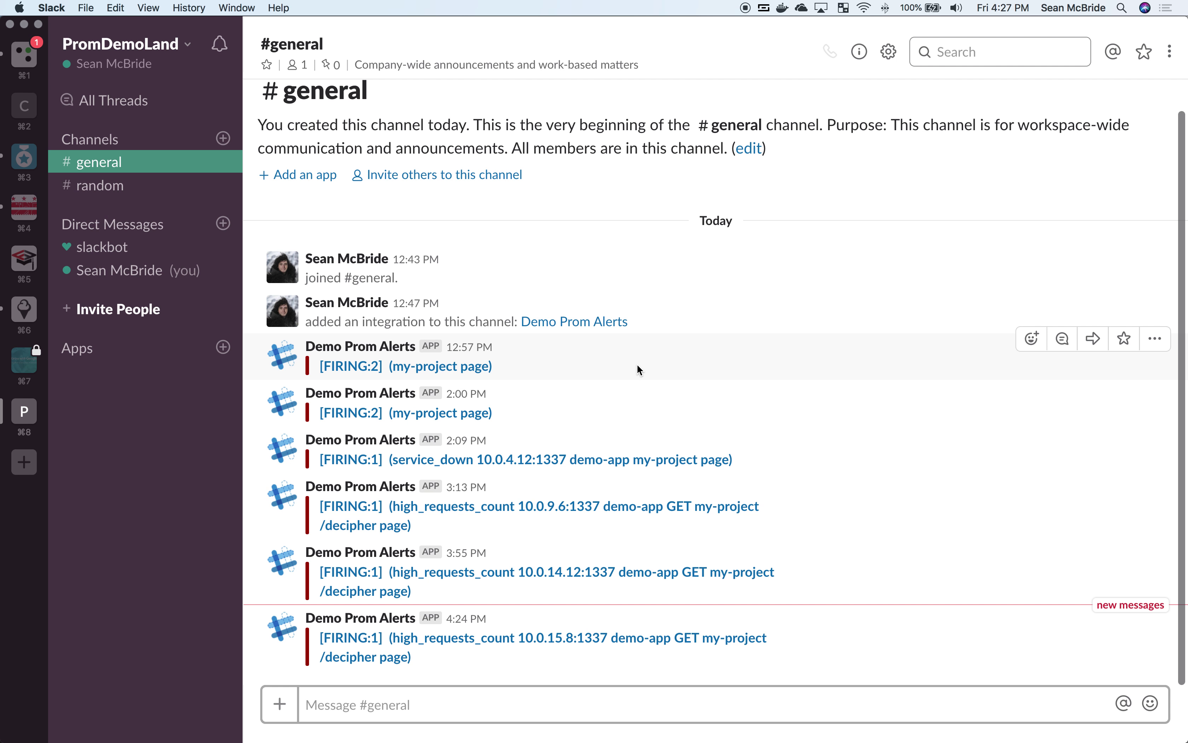
{"action": "key", "text": "super+Tab"}
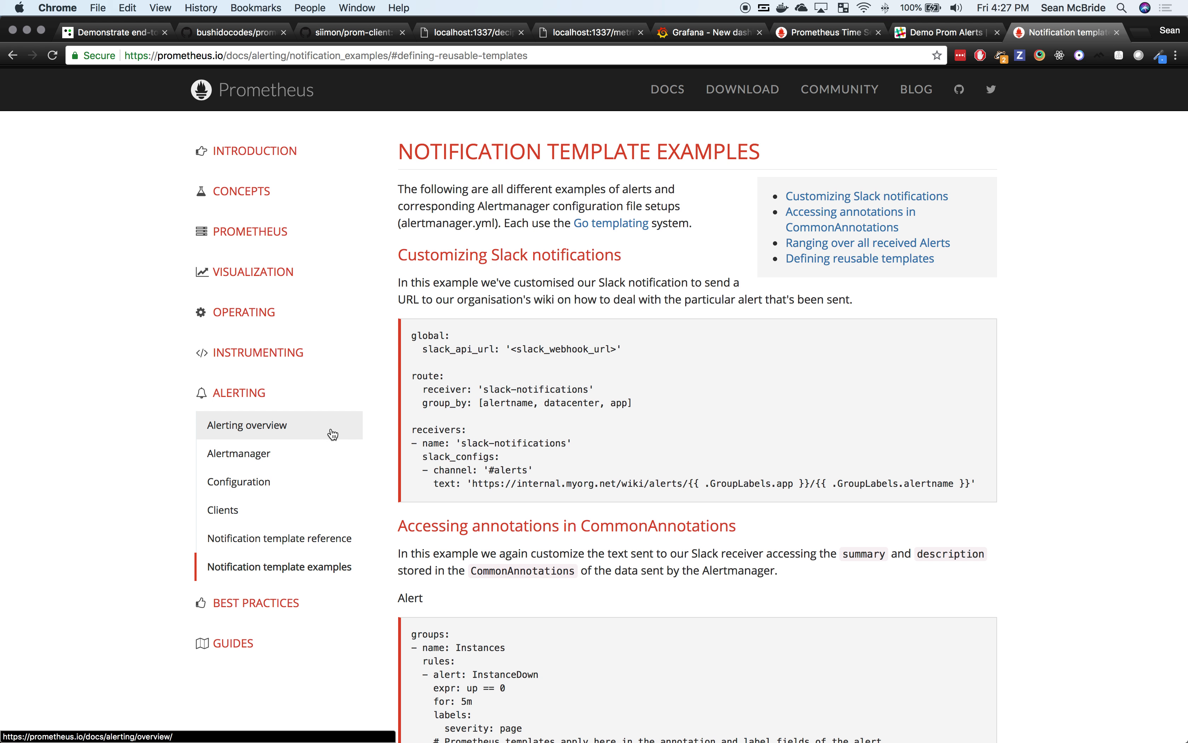
Step: Open the Configuration page under Alerting in the Prometheus docs sidebar
{"action": "left_click", "coordinate": [282, 488]}
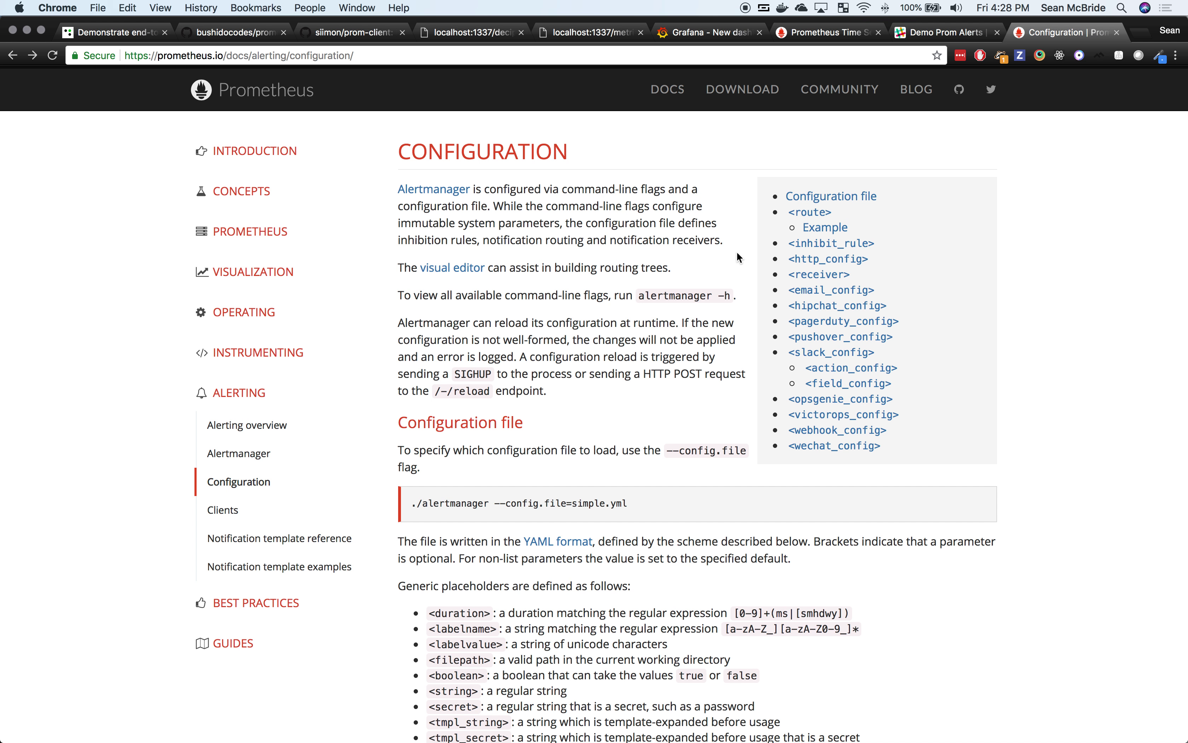
{"action": "left_click", "coordinate": [825, 32]}
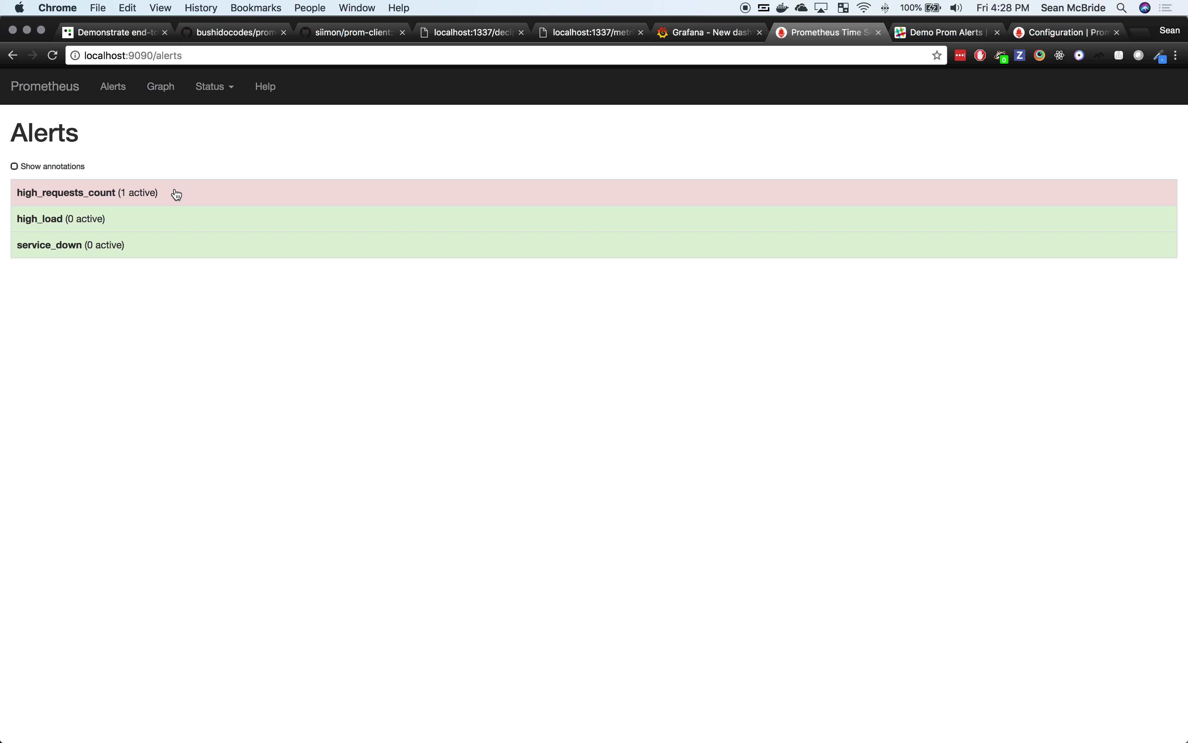